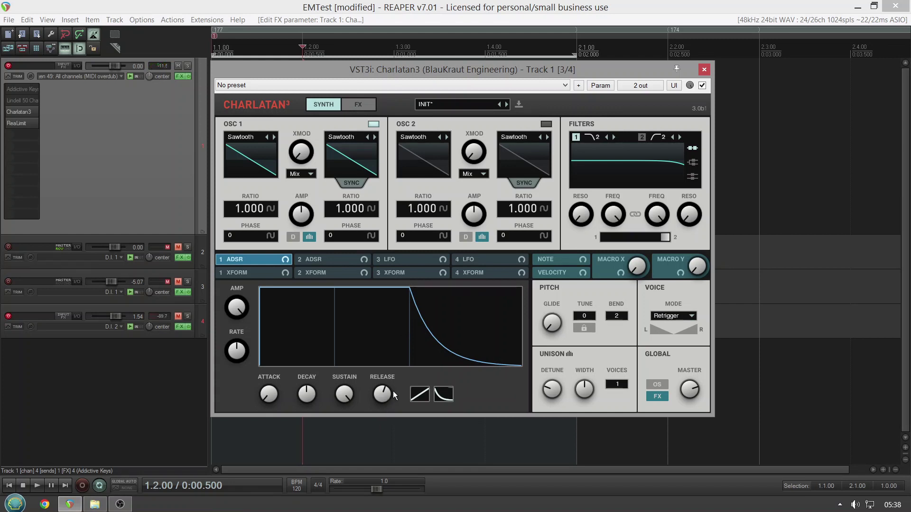
Lengthen the first ADSR envelope's release and set oscillator 1's first waveform to Square
left_click_drag(379, 392, 382, 375)
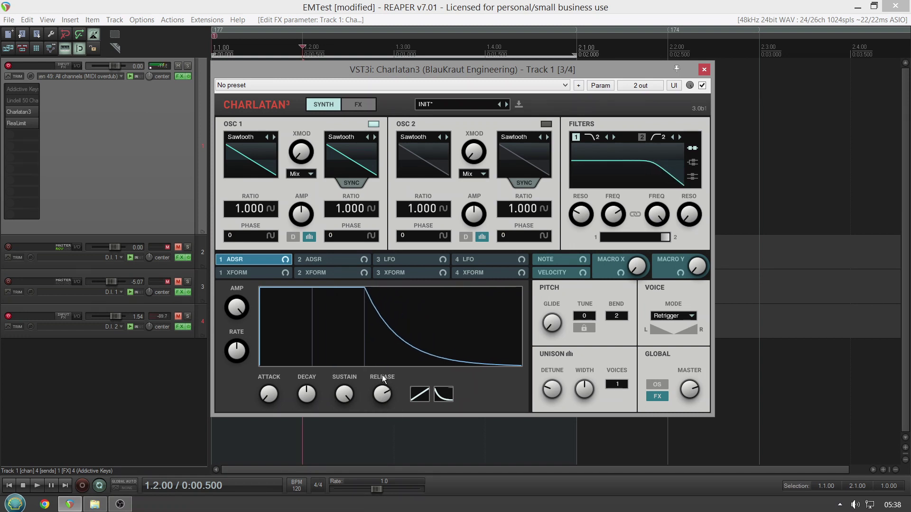
left_click(274, 136)
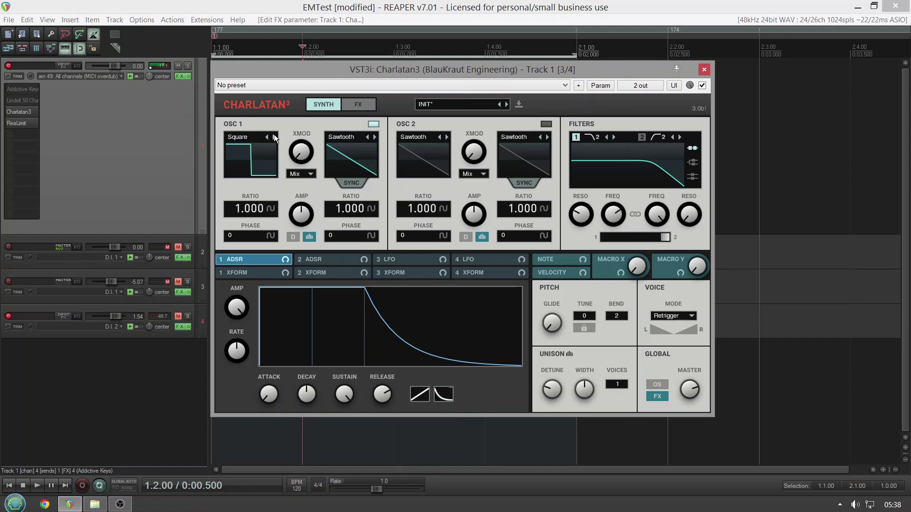
Enable the delay effect, raise its factor and feedback, and lower its color
left_click(354, 105)
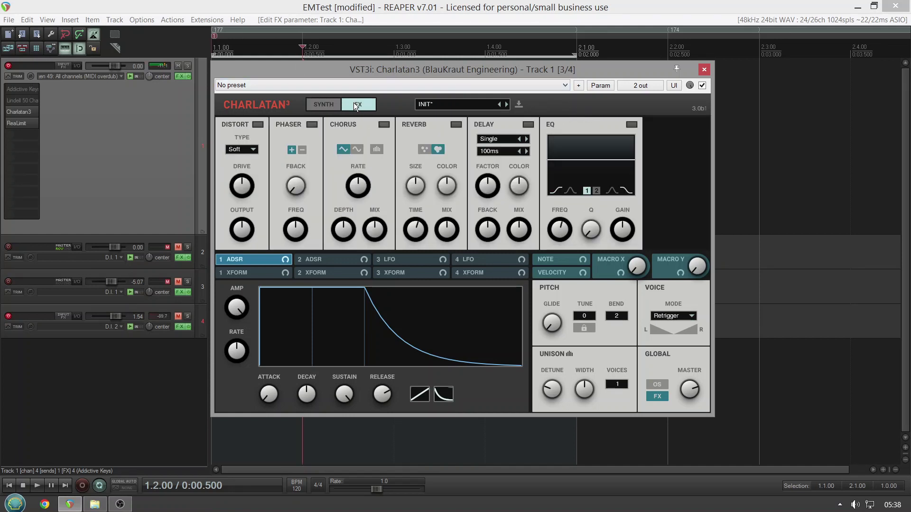
left_click(528, 125)
left_click_drag(492, 185, 494, 165)
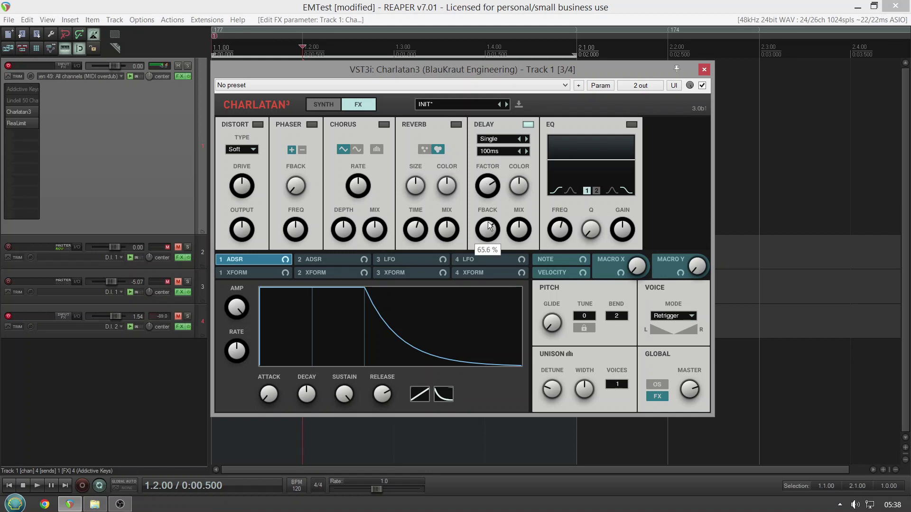
left_click_drag(512, 186, 513, 200)
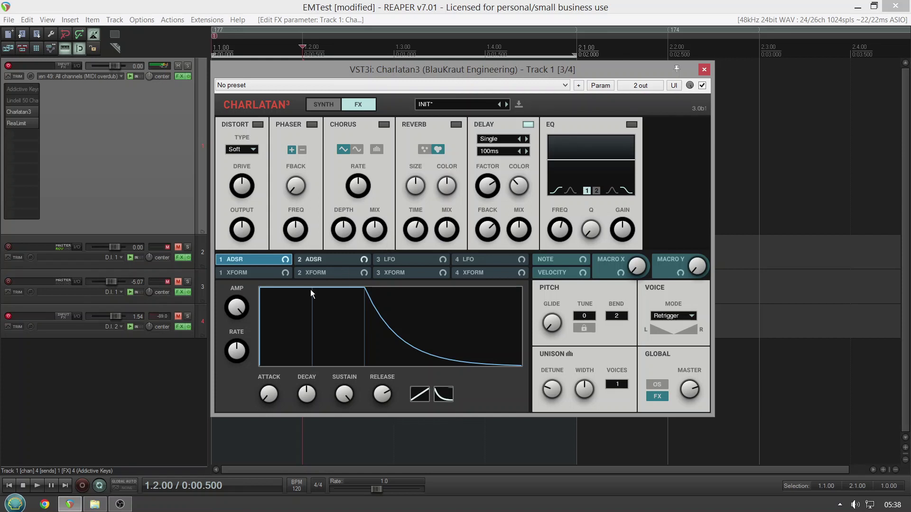
Lengthen the first ADSR envelope's attack slightly and enable the chorus effect
left_click_drag(271, 397, 283, 367)
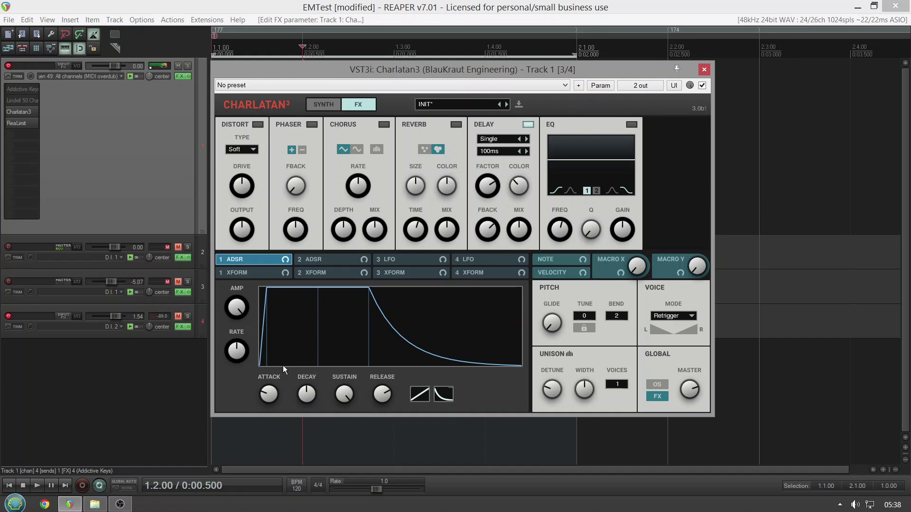
left_click(384, 125)
Blend a Pulse waveform into oscillator 1 as its second wave by raising XMOD, and enable oscillator 2
left_click(330, 103)
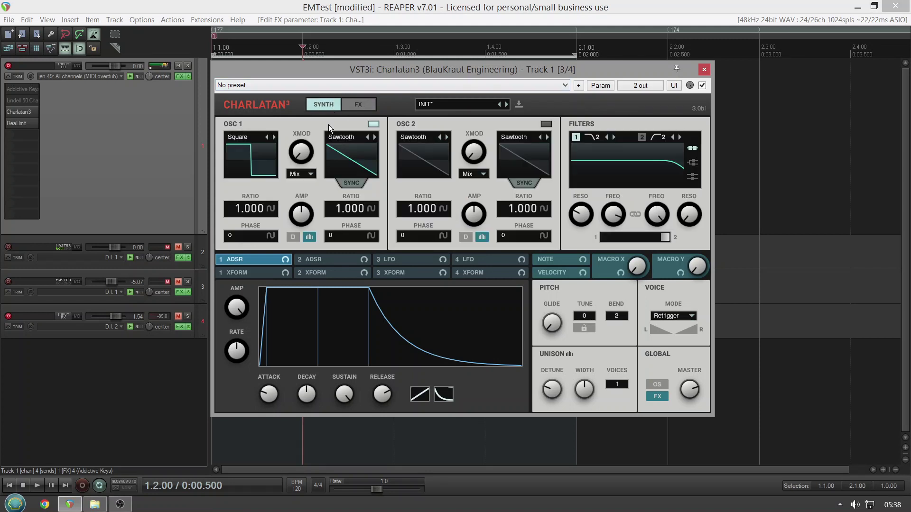
left_click(373, 137)
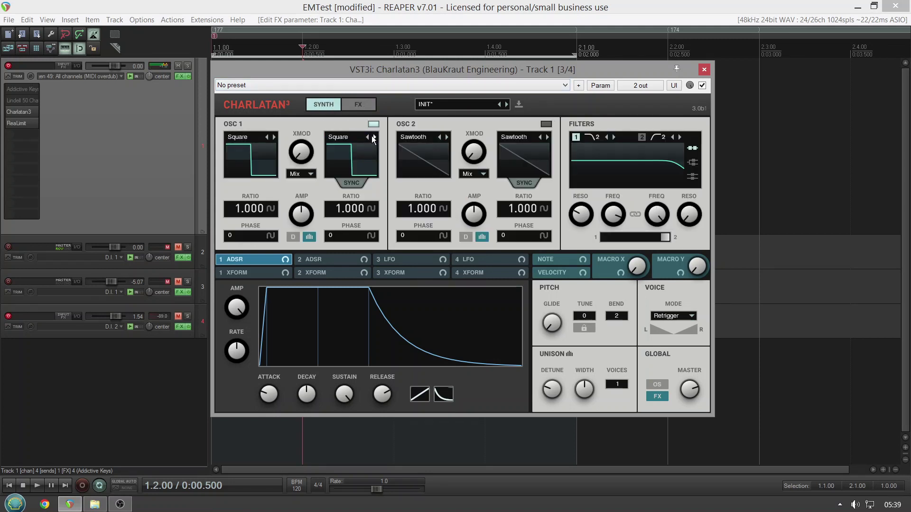
left_click(374, 138)
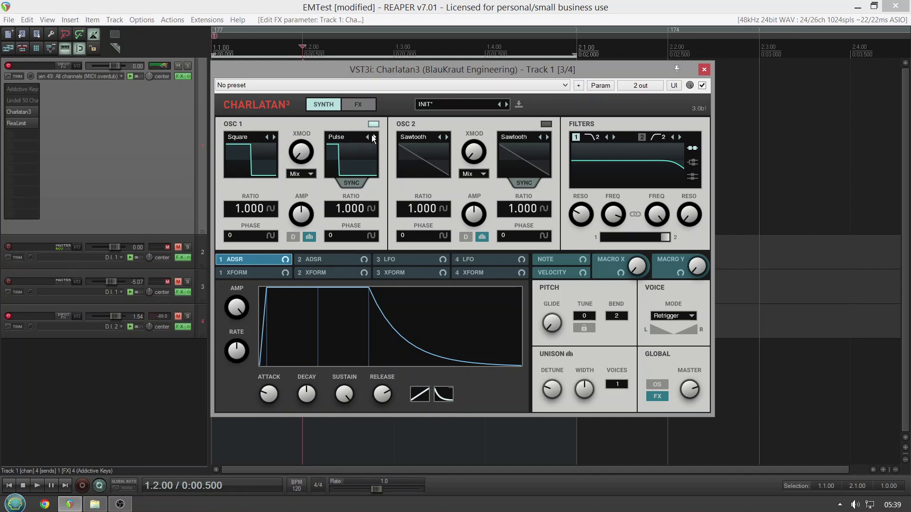
left_click_drag(301, 152, 293, 106)
left_click(546, 125)
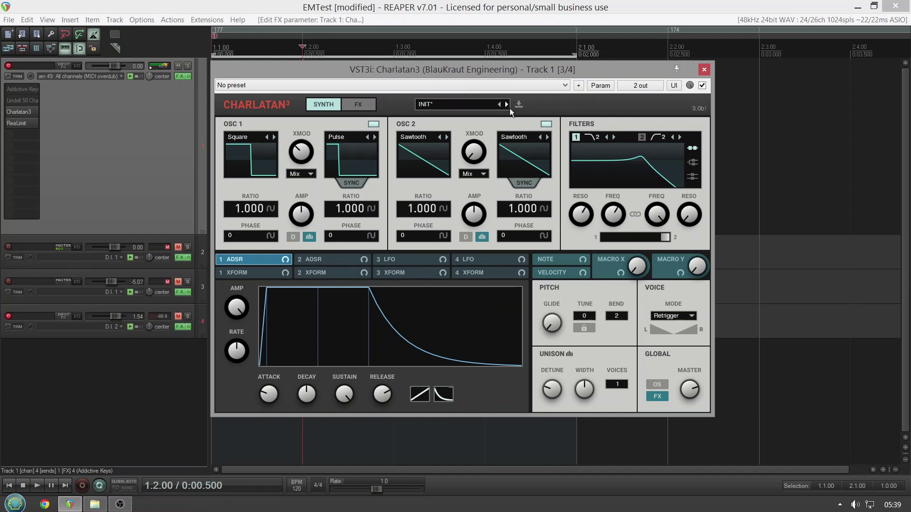
Set the distortion effect's type to Crush and increase its drive
left_click(358, 106)
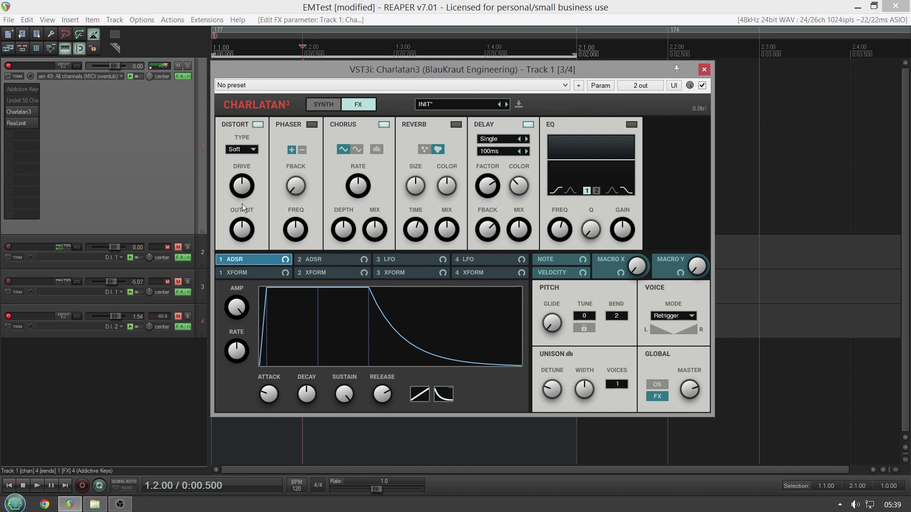
left_click(240, 154)
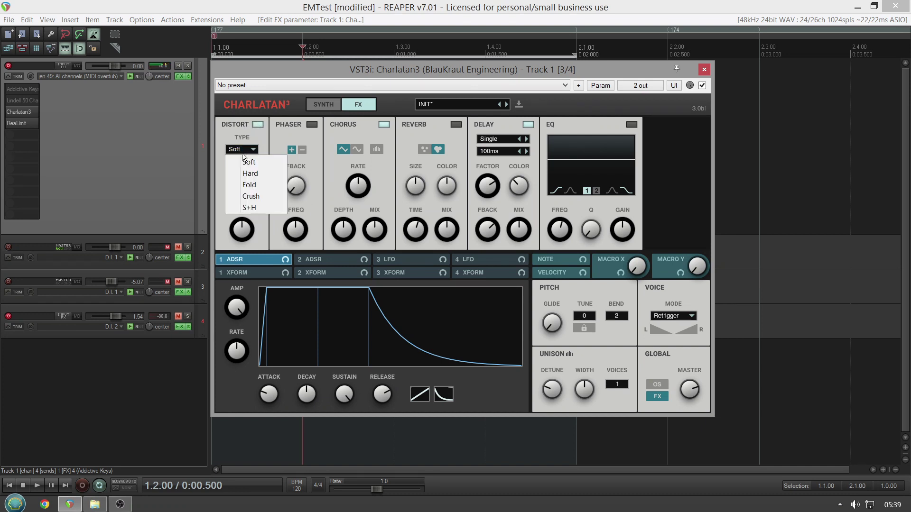
left_click(257, 197)
left_click_drag(241, 186, 243, 145)
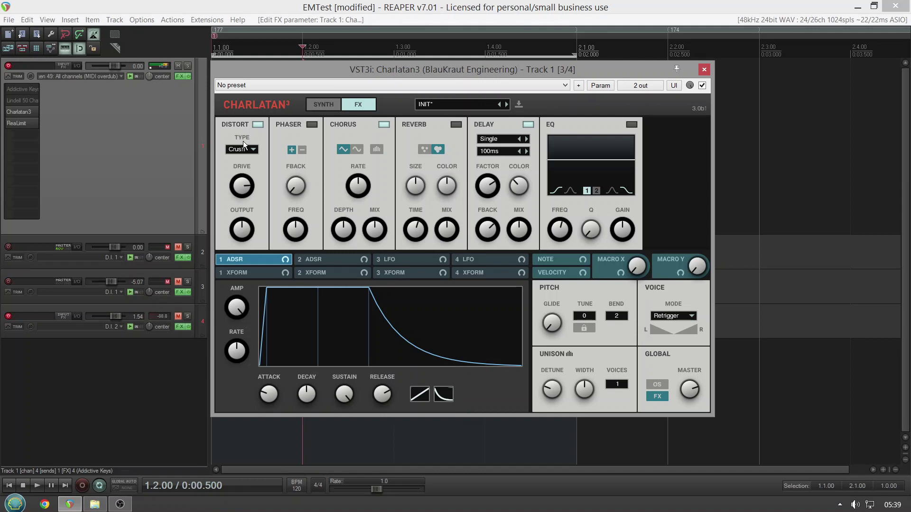
Enable the phaser with increased feedback and switch off the chorus
left_click(312, 124)
left_click(382, 125)
left_click_drag(297, 187, 312, 124)
Set the reverb to its first mode and switch off the delay, phaser and distortion effects
left_click(530, 123)
left_click(420, 151)
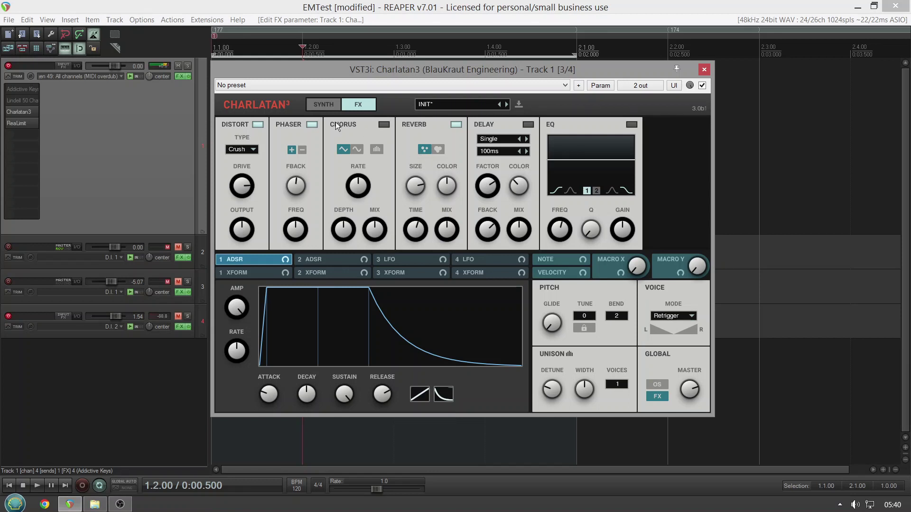
left_click(307, 124)
left_click(261, 124)
Set the voice mode to Legato and raise the ratio of oscillator 1's first wave to about 1.14
left_click(660, 319)
left_click(672, 340)
left_click(431, 103)
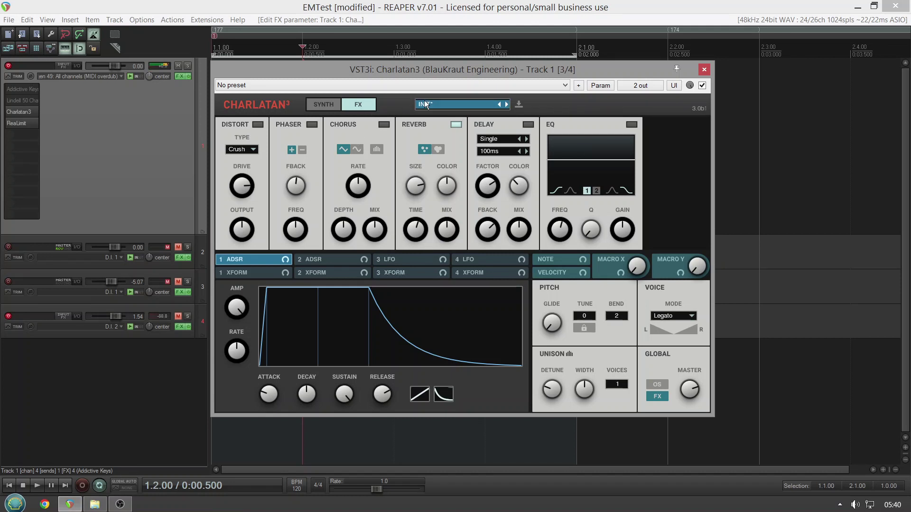
left_click(316, 105)
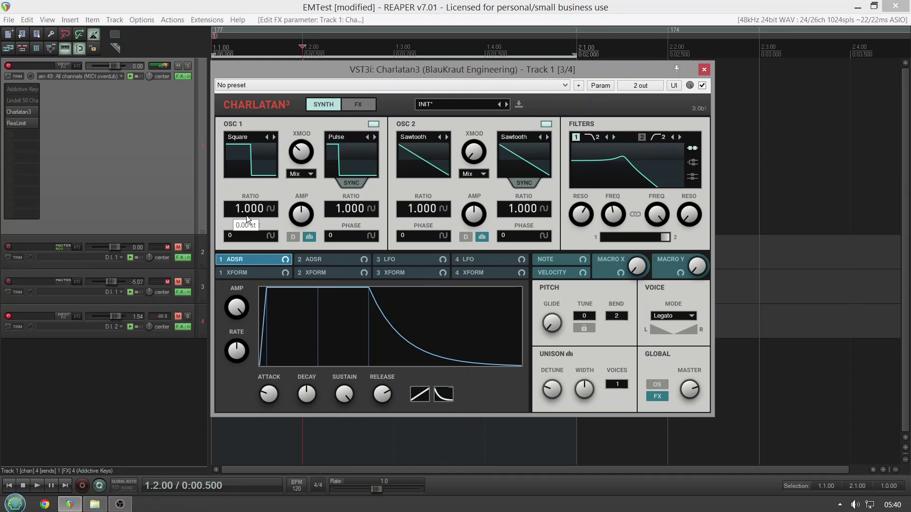
left_click_drag(246, 216, 259, 176)
Audition the Factory Bass presets Attack of the Wobble and Deep Reese, keeping Deep Reese loaded
left_click(426, 109)
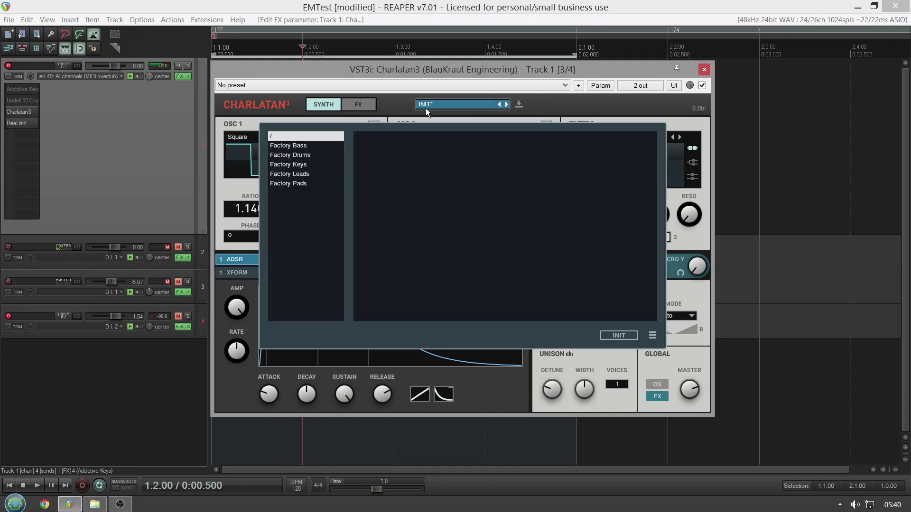
left_click(305, 149)
left_click(384, 135)
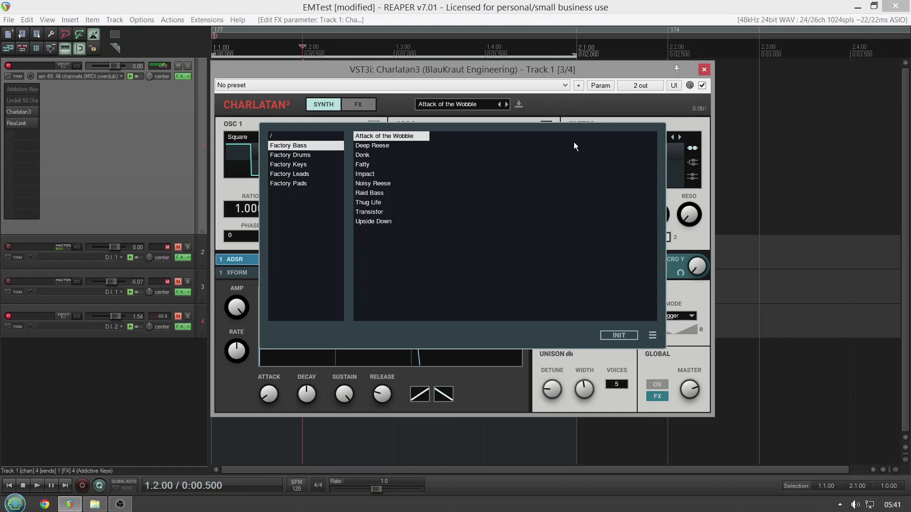
left_click(387, 147)
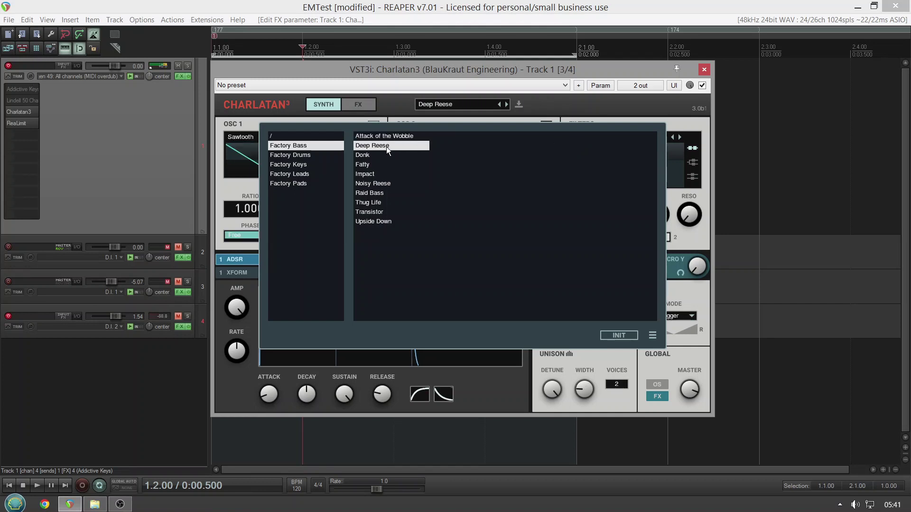
left_click(624, 104)
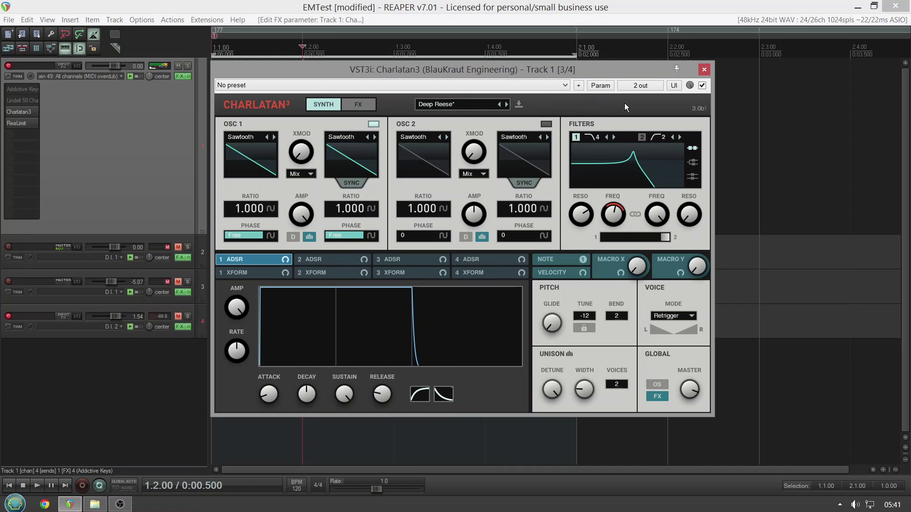
Raise the delay effect's mix in the Deep Reese preset and advance its delay time by one setting
left_click(348, 106)
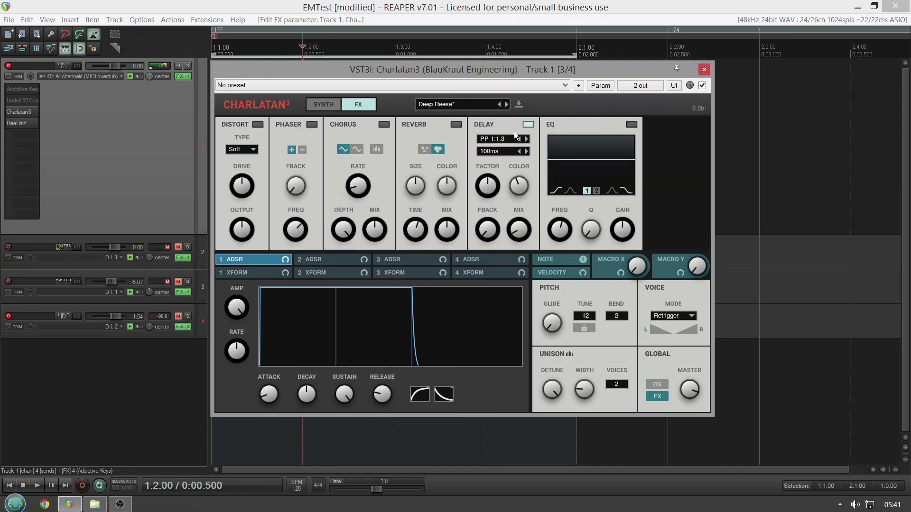
left_click_drag(526, 230, 526, 205)
mouse_move(486, 230)
left_click(526, 150)
Load the Factory Bass preset Donk and adjust its EQ band's frequency and gain
left_click(449, 105)
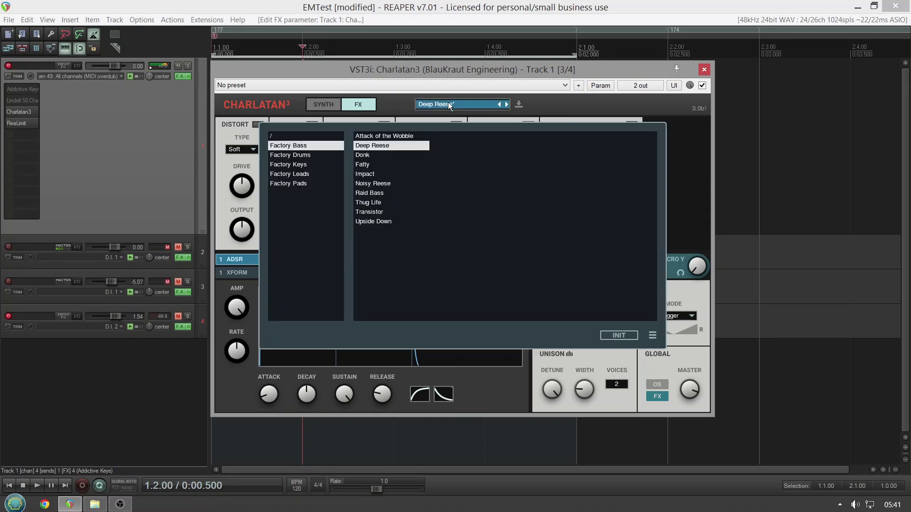
left_click(374, 158)
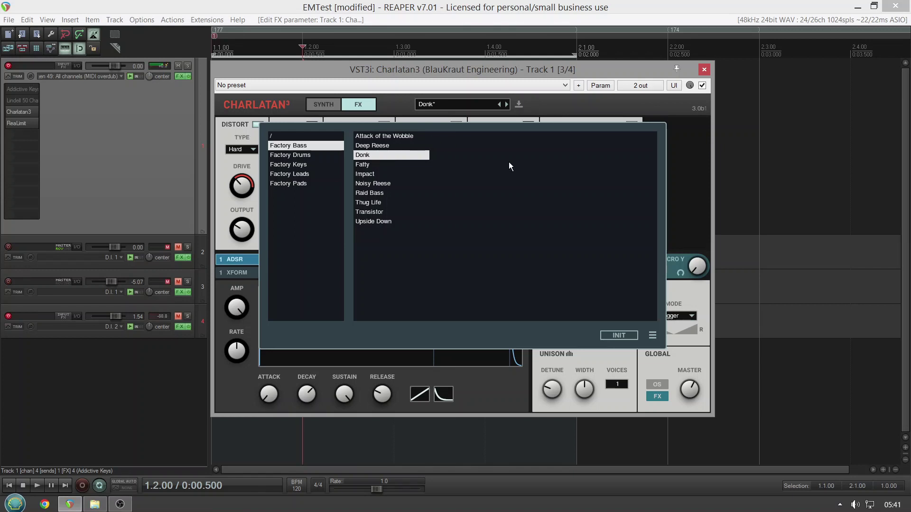
left_click(688, 171)
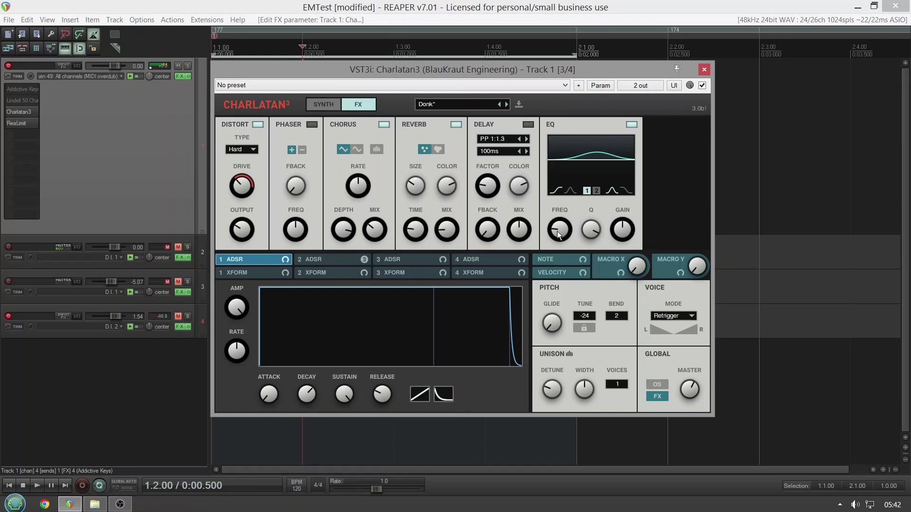
left_click_drag(558, 234, 581, 197)
mouse_move(617, 222)
left_mouse_down()
mouse_move(630, 206)
mouse_move(633, 215)
left_mouse_up()
Audition the Factory Bass presets Fatty, Impact and Transistor
left_click(316, 105)
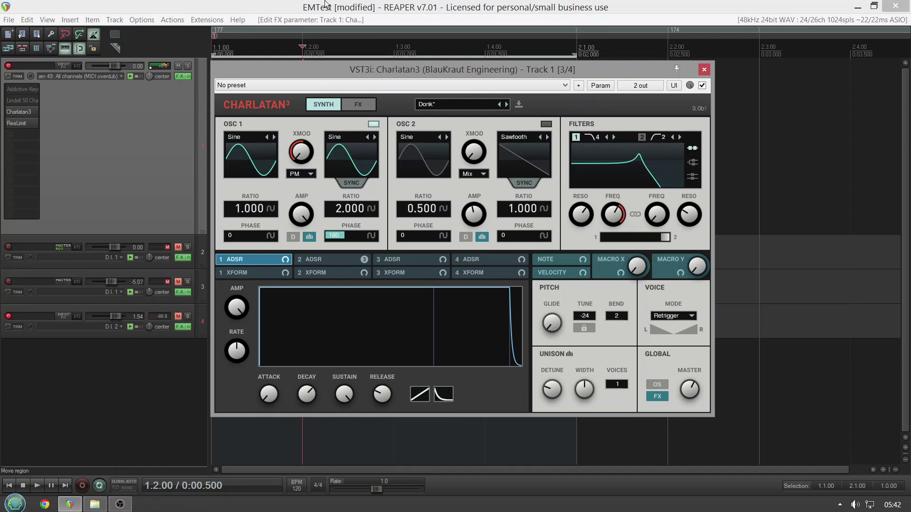
left_click(425, 105)
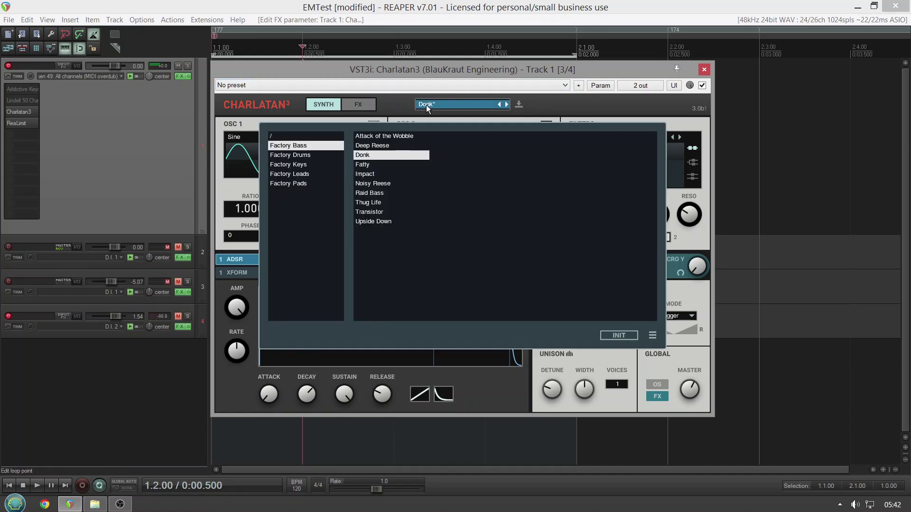
left_click(373, 166)
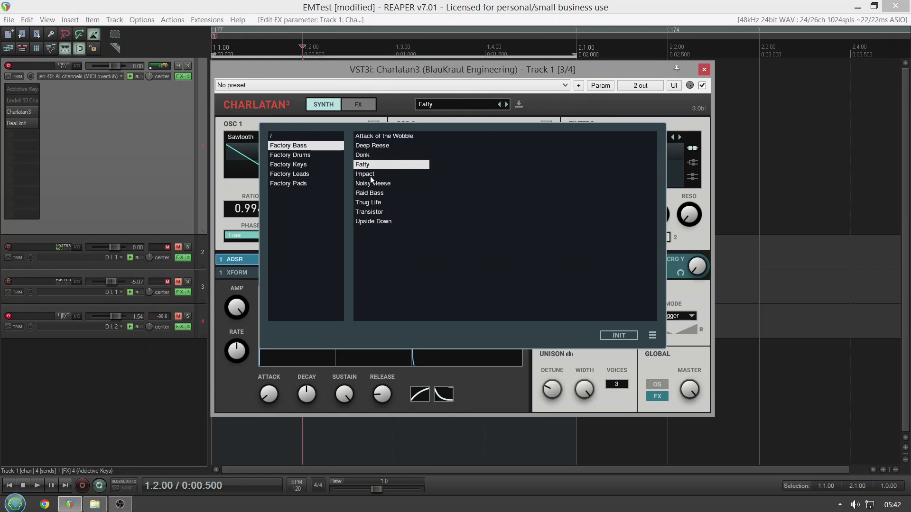
left_click(369, 176)
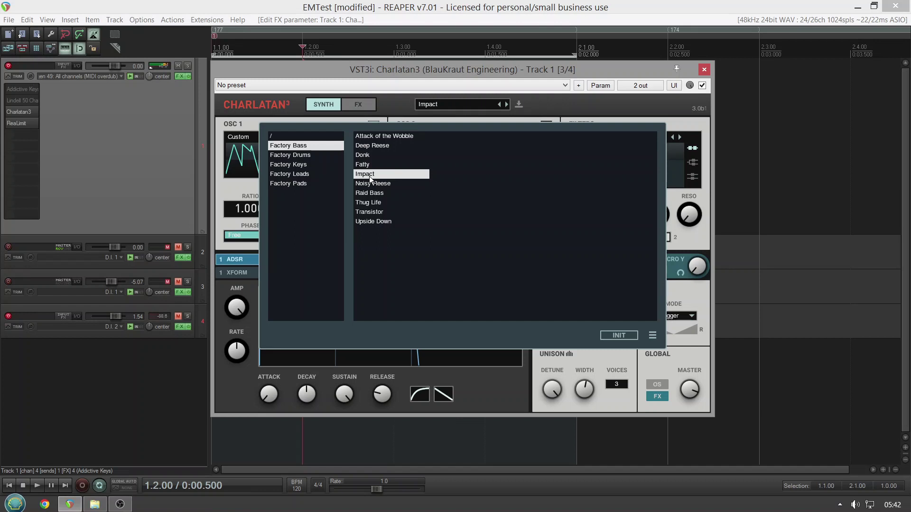
left_click(376, 213)
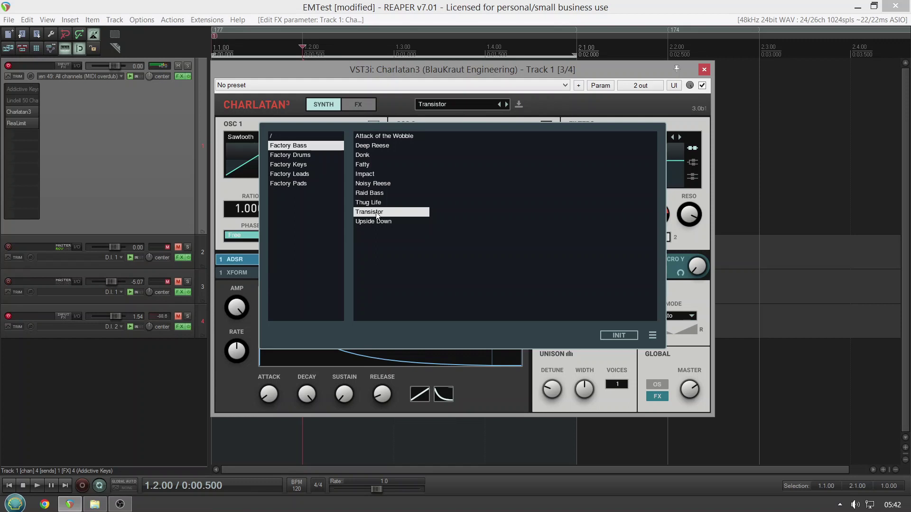
Load the Angelic Voices preset from the Factory Pads category and return to the synth controls
left_click(299, 183)
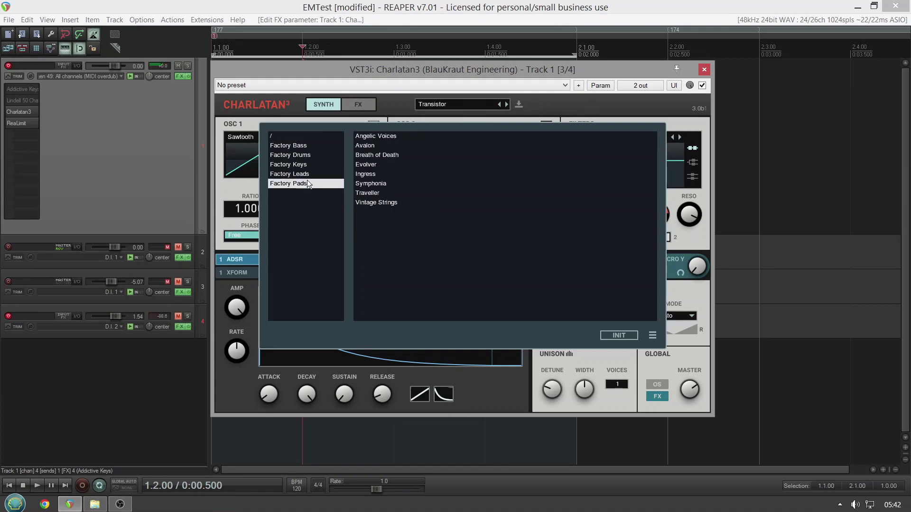
left_click(383, 135)
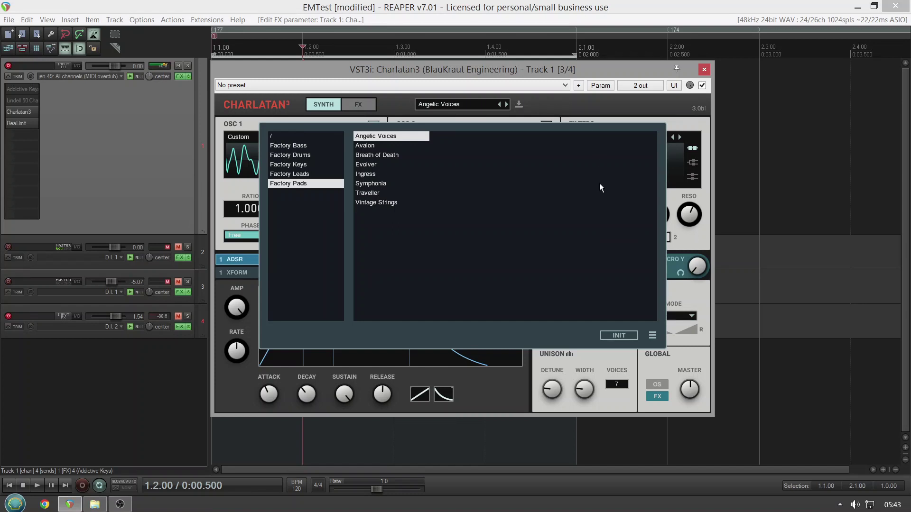
left_click(710, 201)
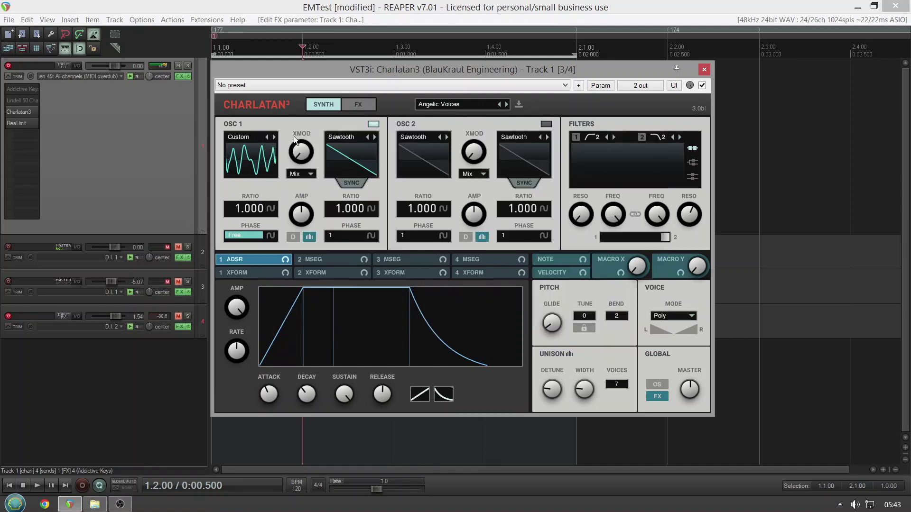
Change oscillator 1's first waveform to Saw Stack
left_click(270, 136)
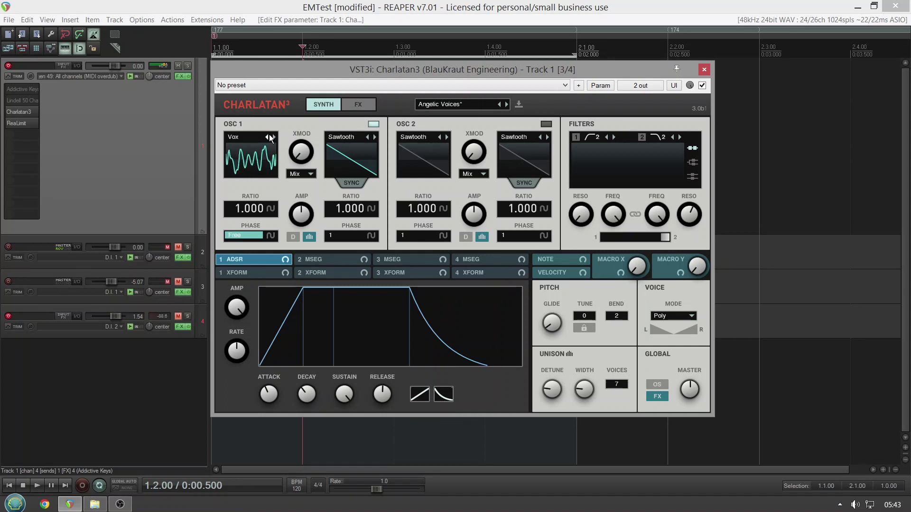
left_click(247, 137)
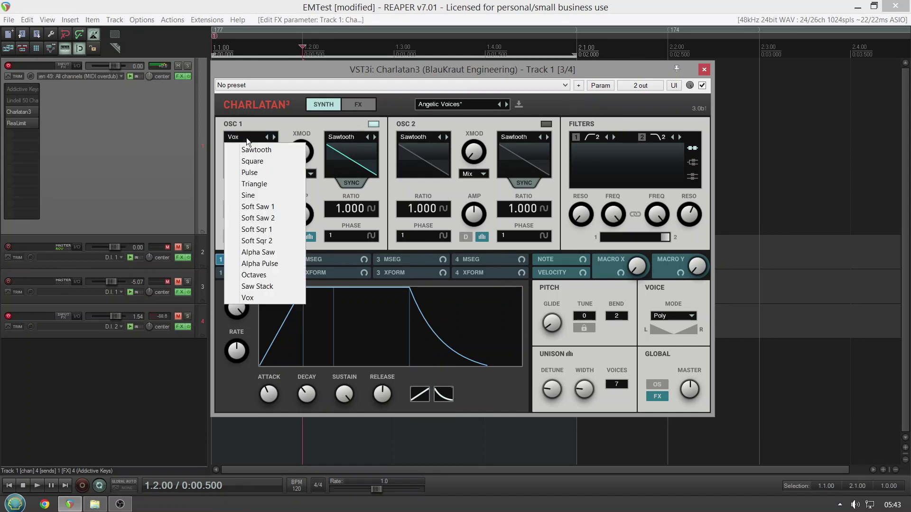
left_click(291, 287)
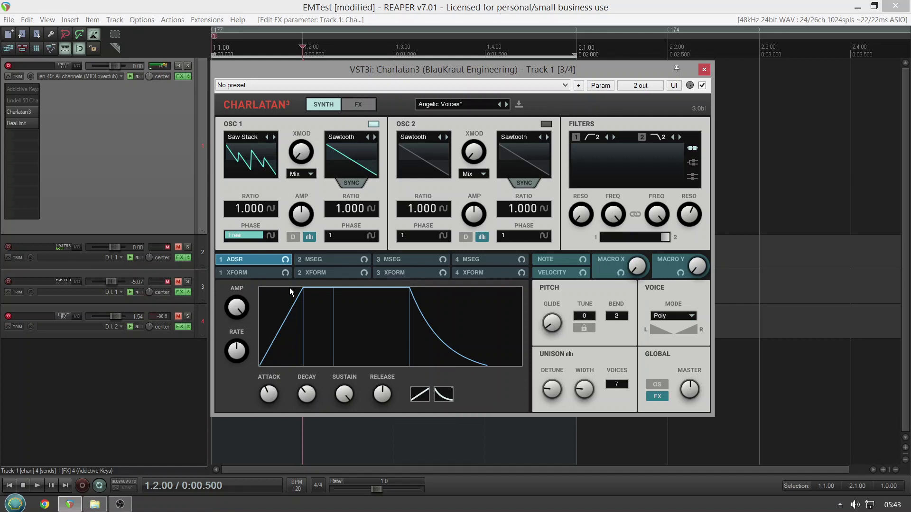
Open oscillator 1's Saw Stack waveform in the editor, inspect its shape and switch to the harmonic bar view
left_click(247, 172)
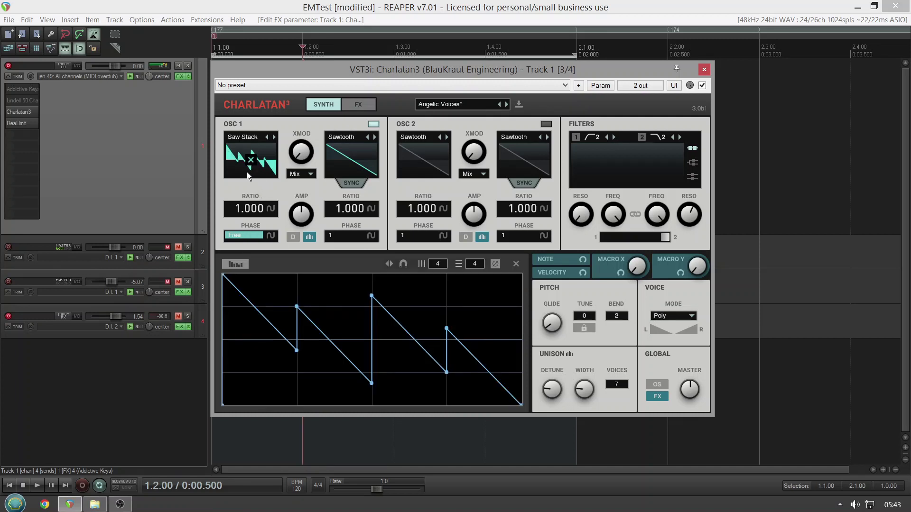
scroll(312, 308, "up", 5)
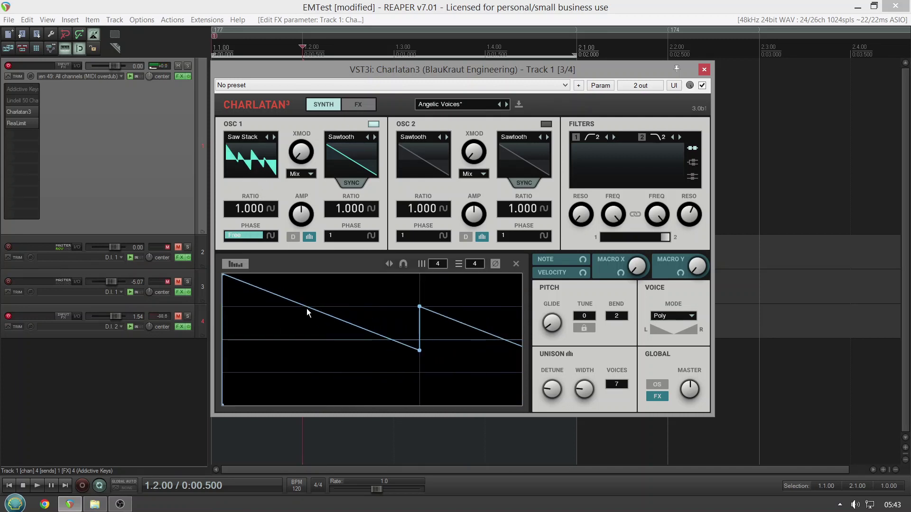
scroll(342, 310, "down", 5)
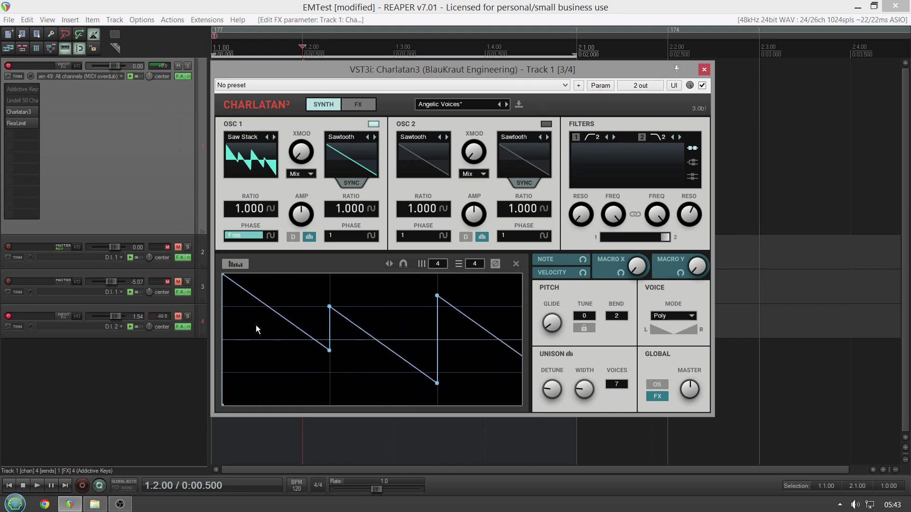
left_click(236, 264)
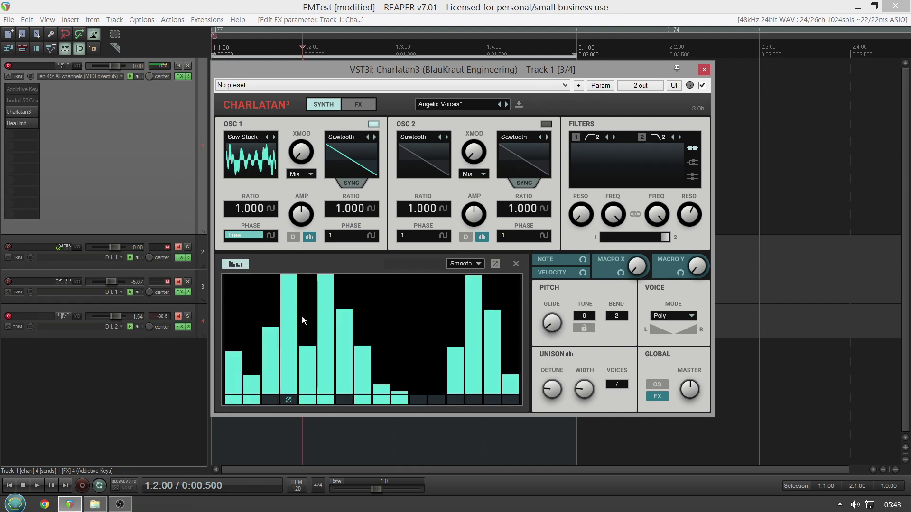
Reshape the harmonics by raising bars 1, 2, 8 to 13 and 16, and lowering bars 3 and 4
mouse_move(362, 277)
left_mouse_down()
mouse_move(408, 310)
mouse_move(444, 305)
mouse_move(434, 321)
left_mouse_up()
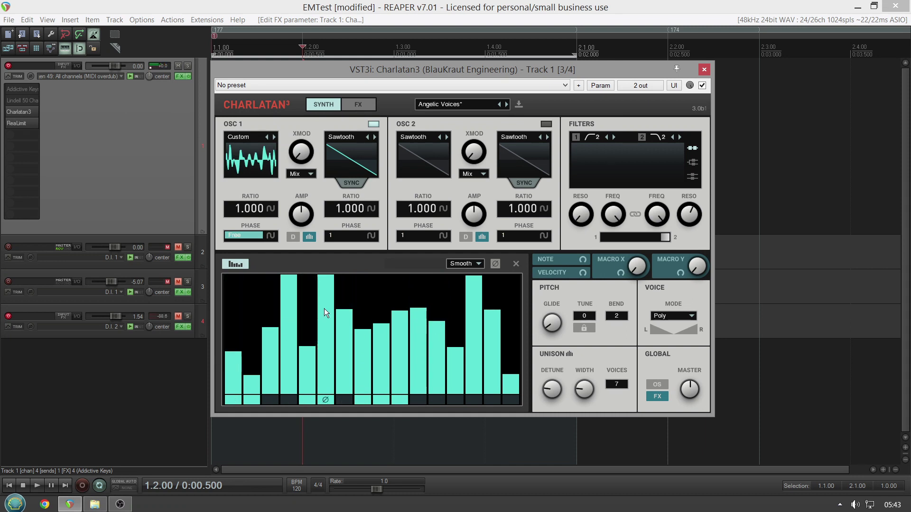
left_click(462, 283)
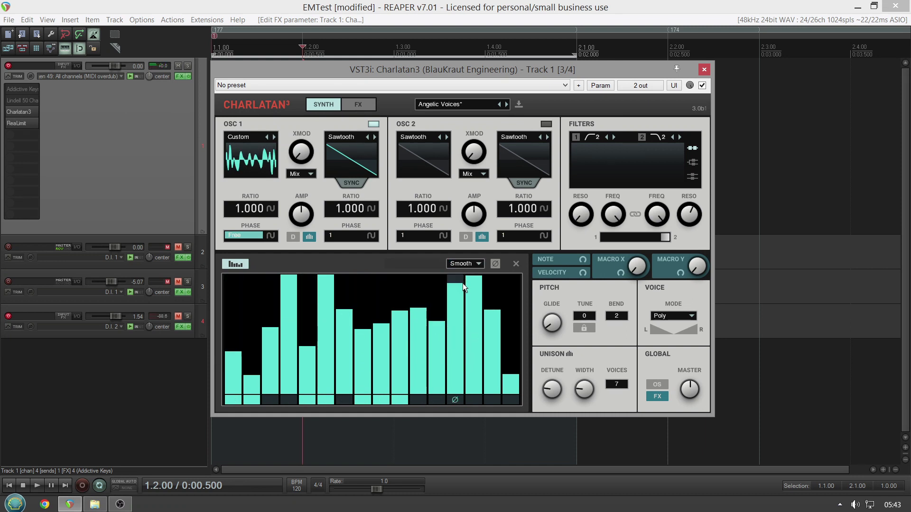
left_click(510, 290)
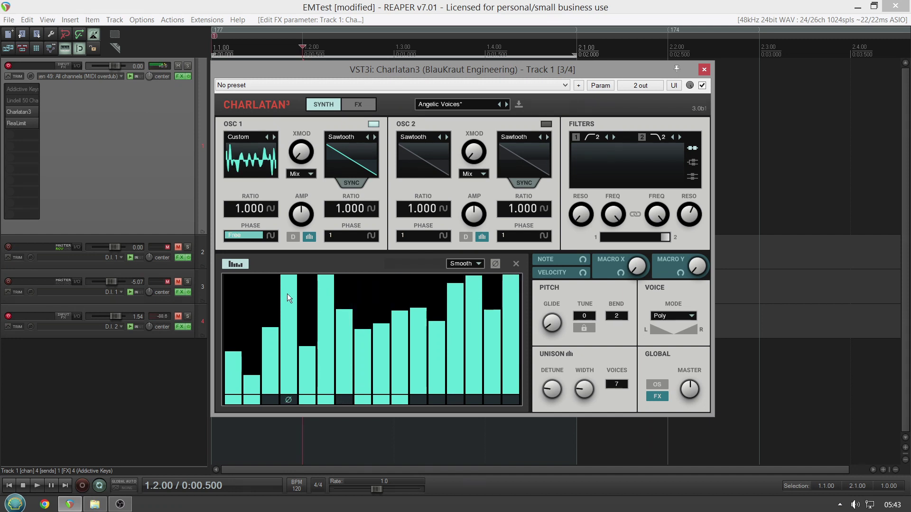
left_click_drag(287, 354, 279, 388)
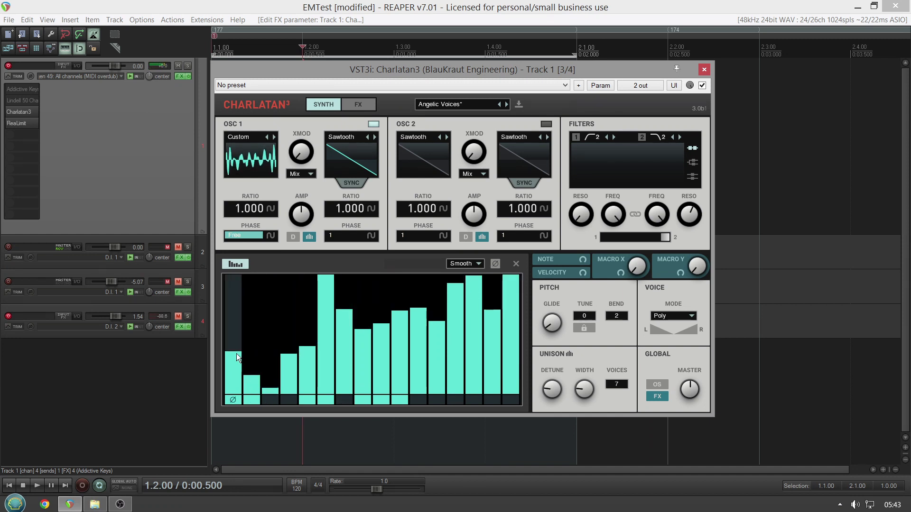
left_click_drag(237, 354, 250, 277)
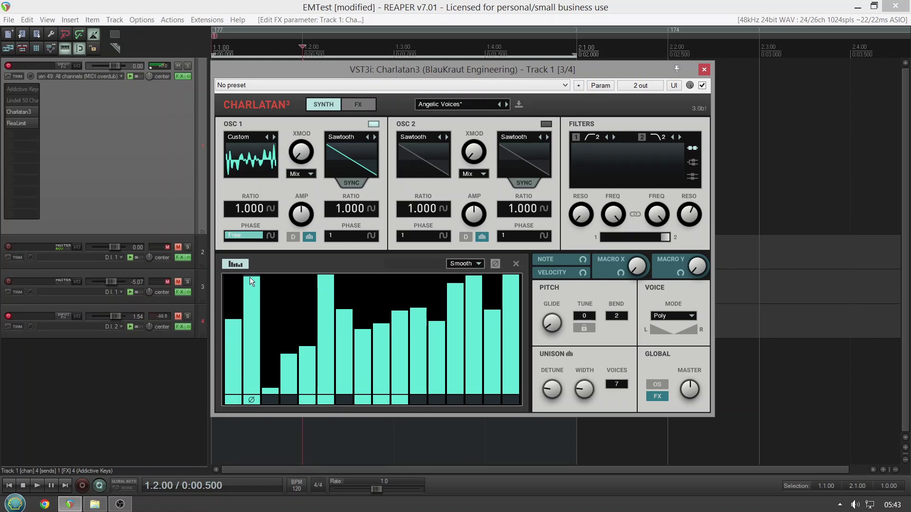
Close the waveform editor and change oscillator 1's first waveform to Soft Sqr 1
left_click(262, 146)
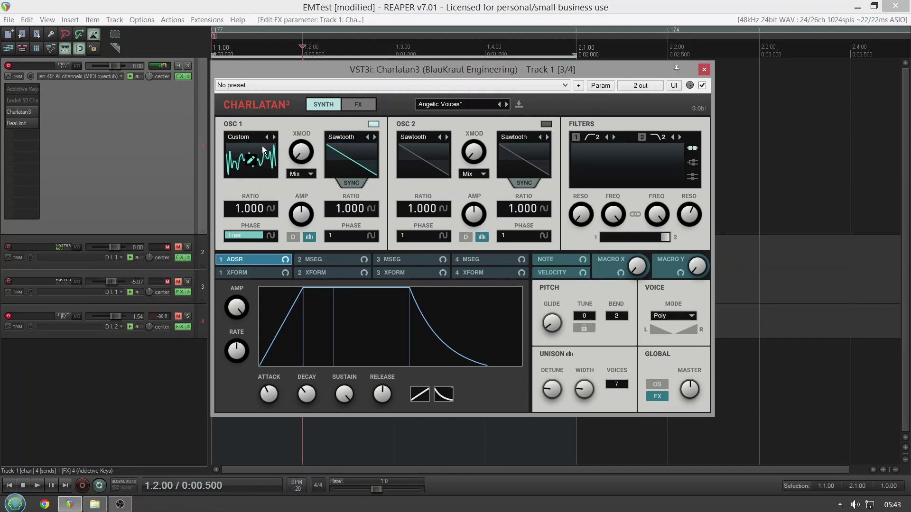
left_click(260, 134)
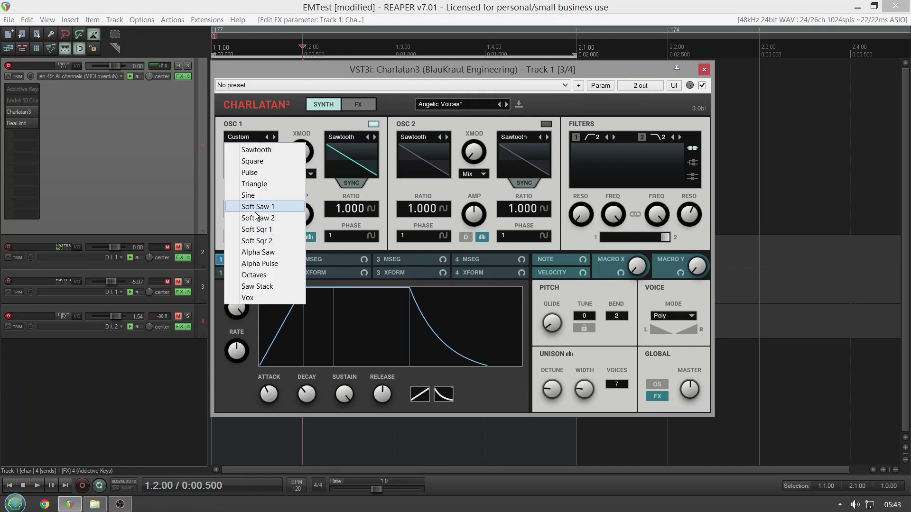
left_click(256, 227)
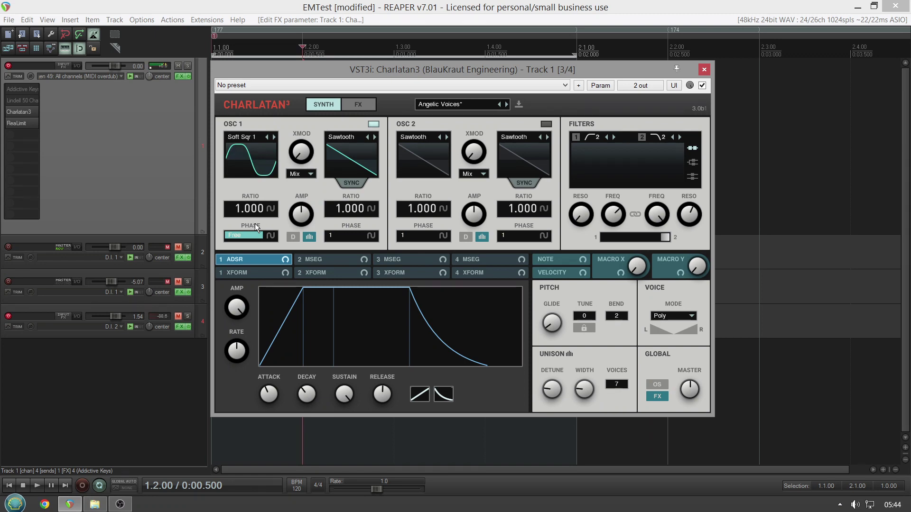
Enable filter 1, set its type to SK Lowpass 2 and raise its resonance and cutoff frequency
left_click(575, 137)
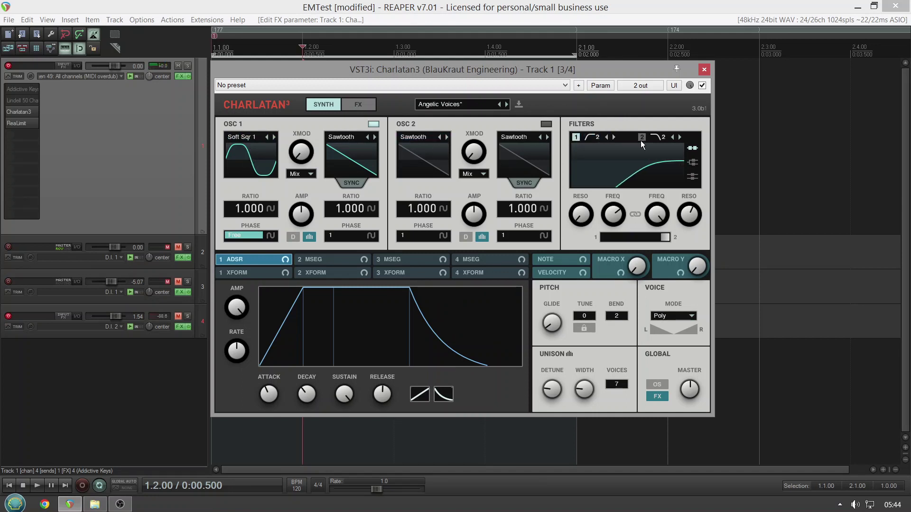
left_click(596, 136)
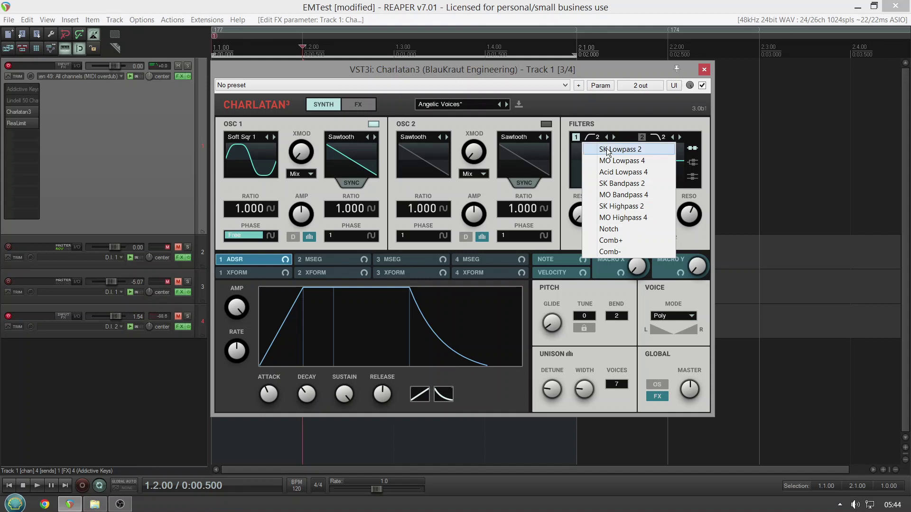
left_click(607, 150)
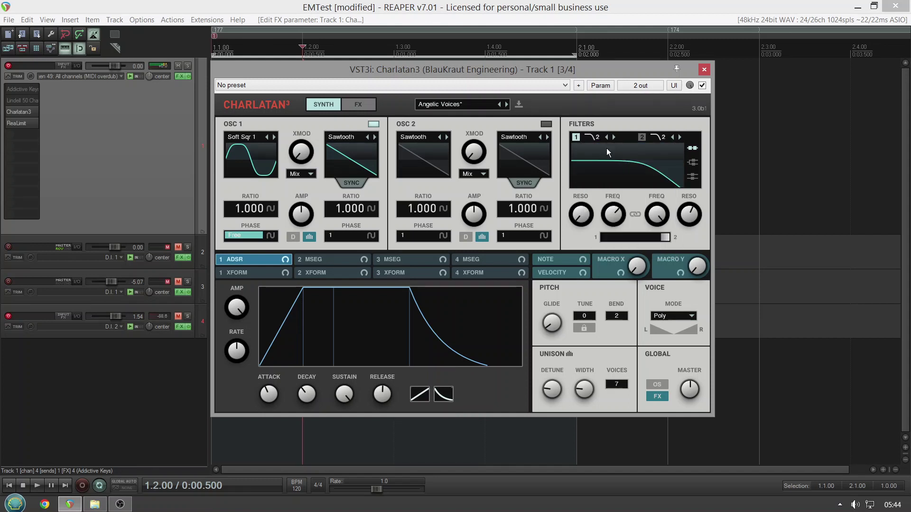
scroll(607, 148, "up", 5)
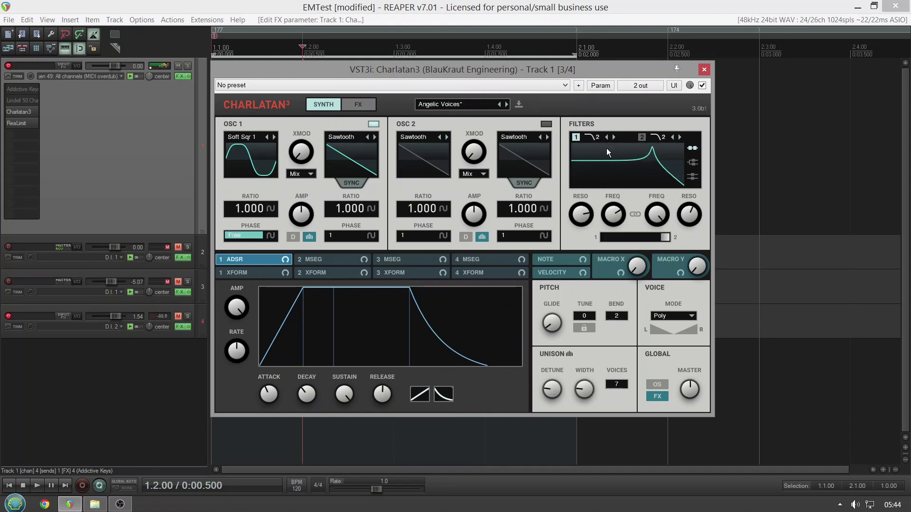
scroll(606, 148, "up", 5)
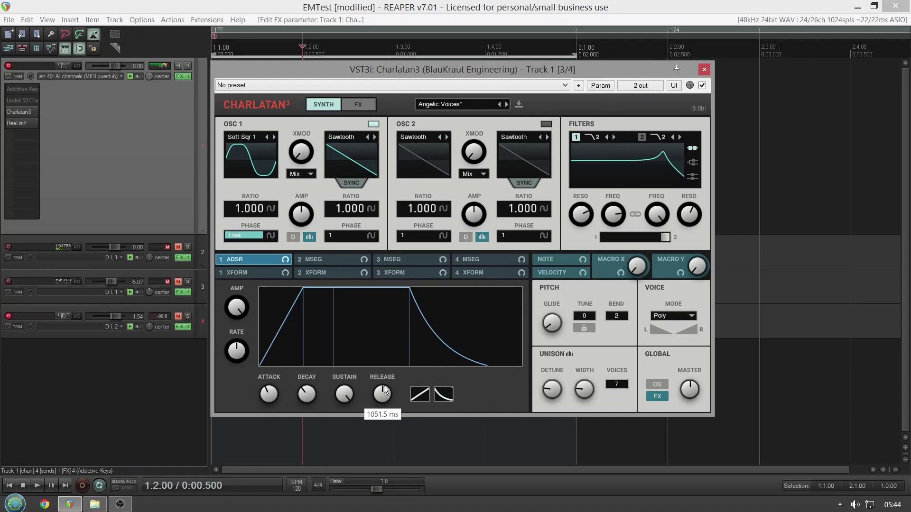
Lengthen the release of ADSR envelope 1 and reduce its attack to the minimum
left_click_drag(385, 392, 388, 354)
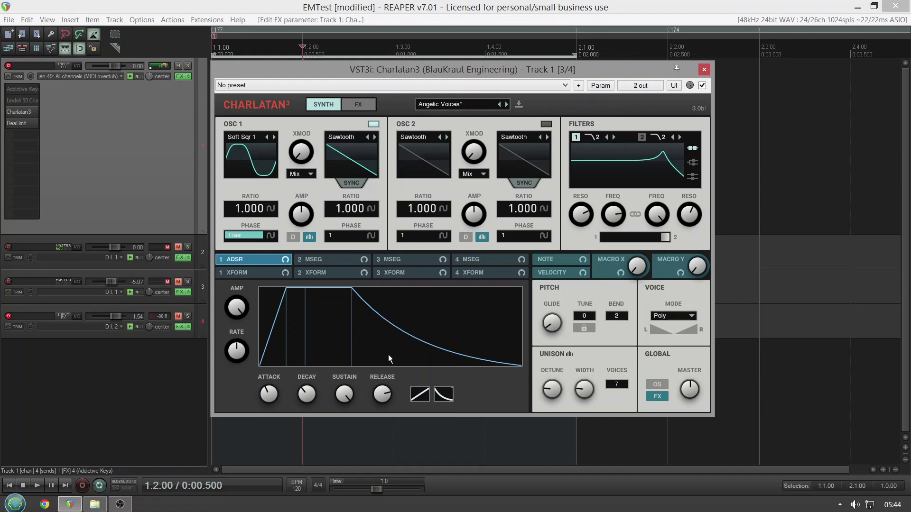
mouse_move(271, 390)
scroll(272, 391, "down", 1)
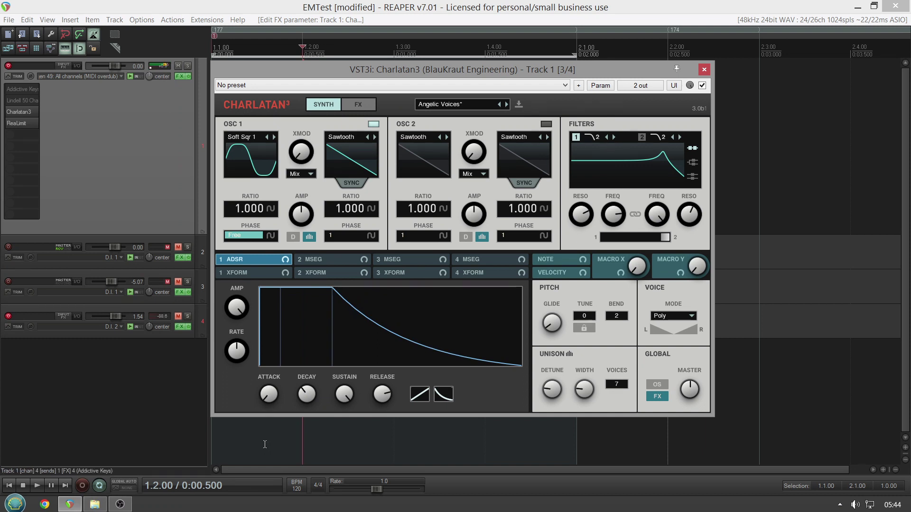
Try the Alpha Saw, Alpha Pulse and Octaves shapes in turn as oscillator 1's first waveform
left_click(251, 137)
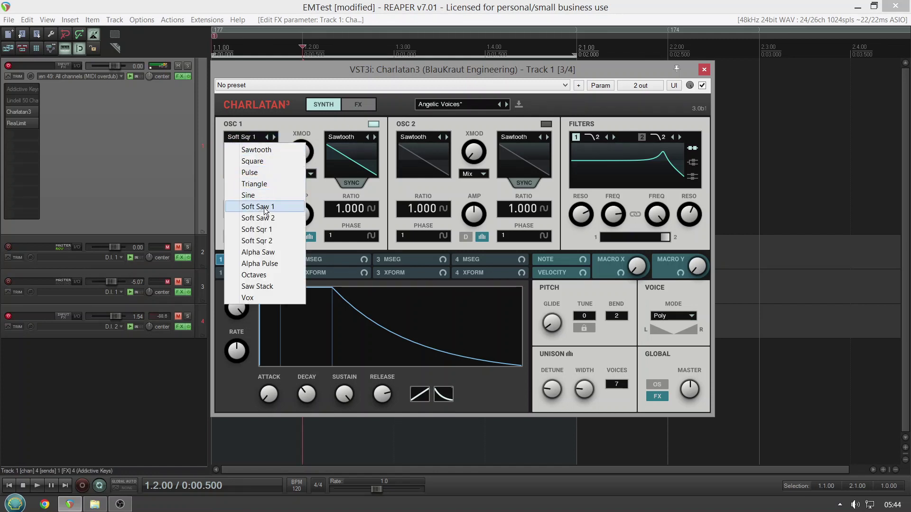
left_click(268, 253)
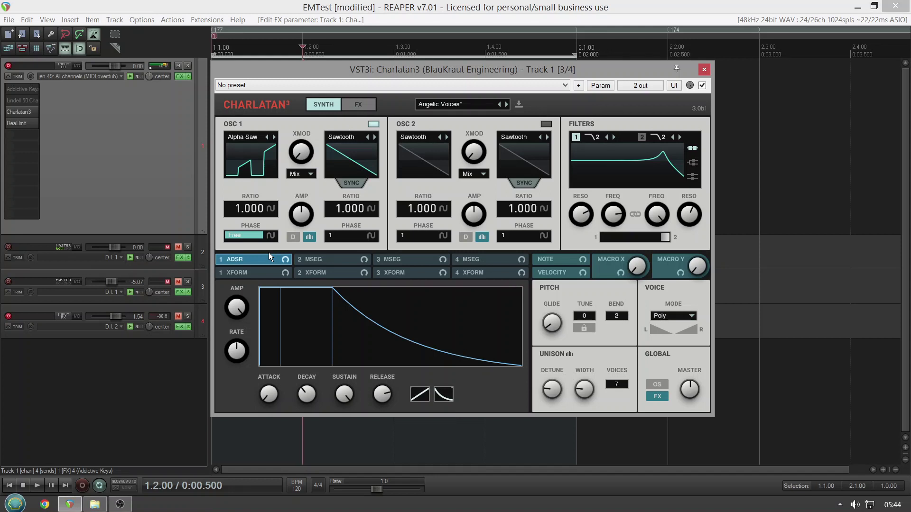
left_click(247, 139)
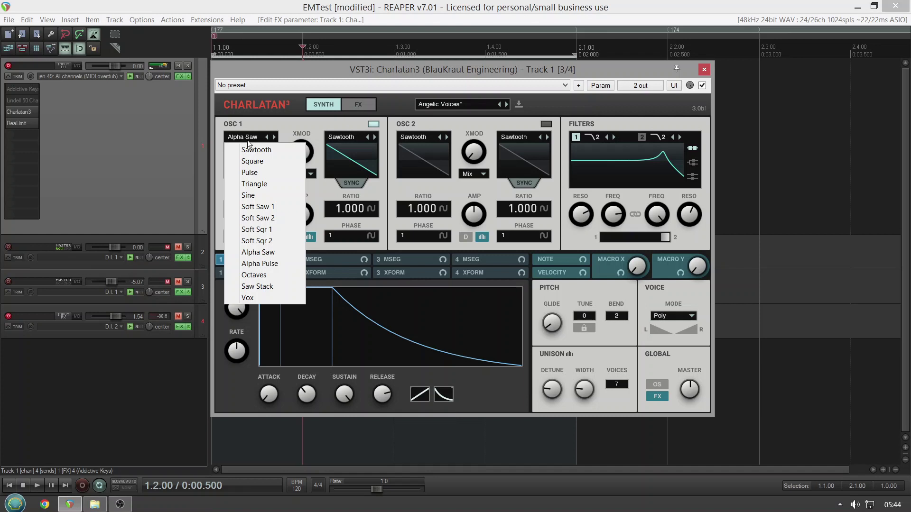
left_click(265, 262)
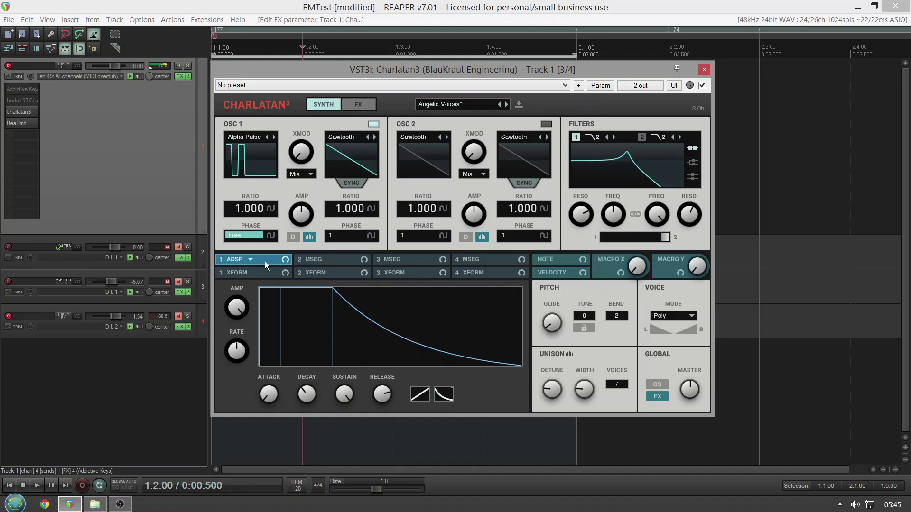
left_click(275, 137)
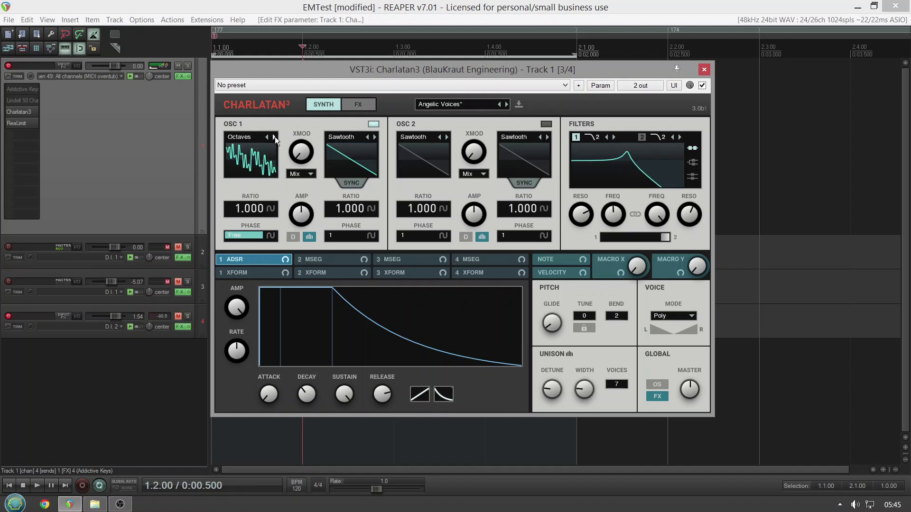
left_click(250, 137)
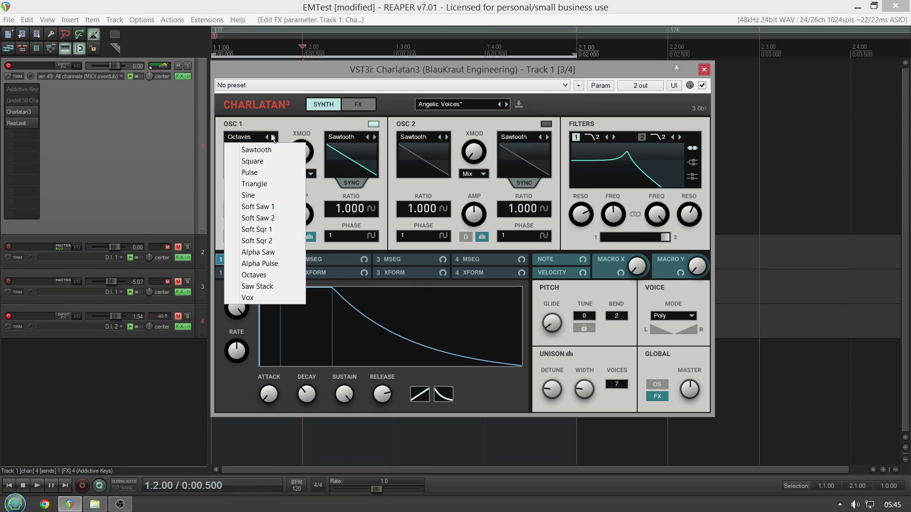
Audition the Factory Pads preset Avalon, load Breath of Death and return to the synth controls
left_click(439, 109)
left_click(439, 108)
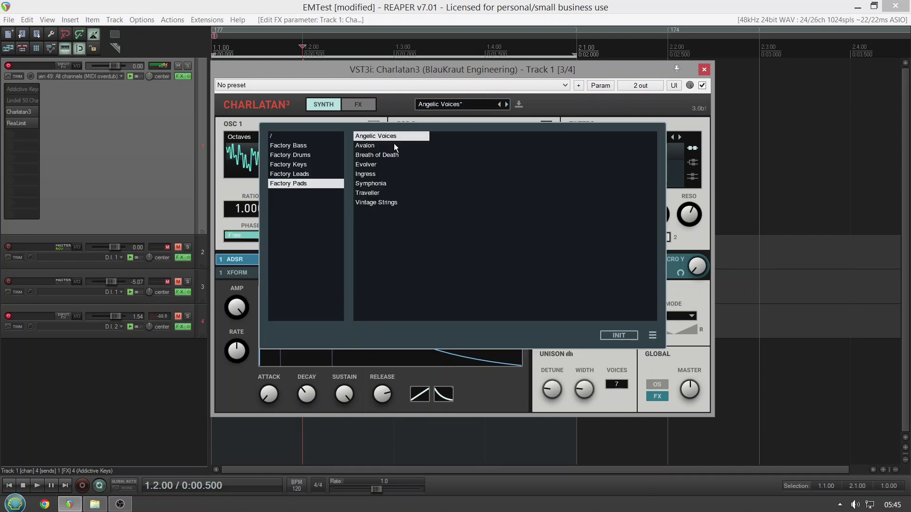
left_click(365, 148)
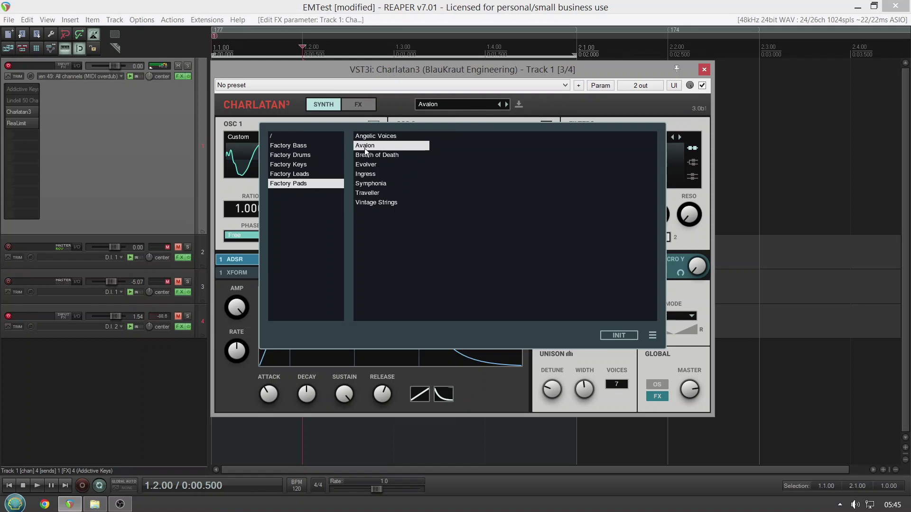
left_click(368, 156)
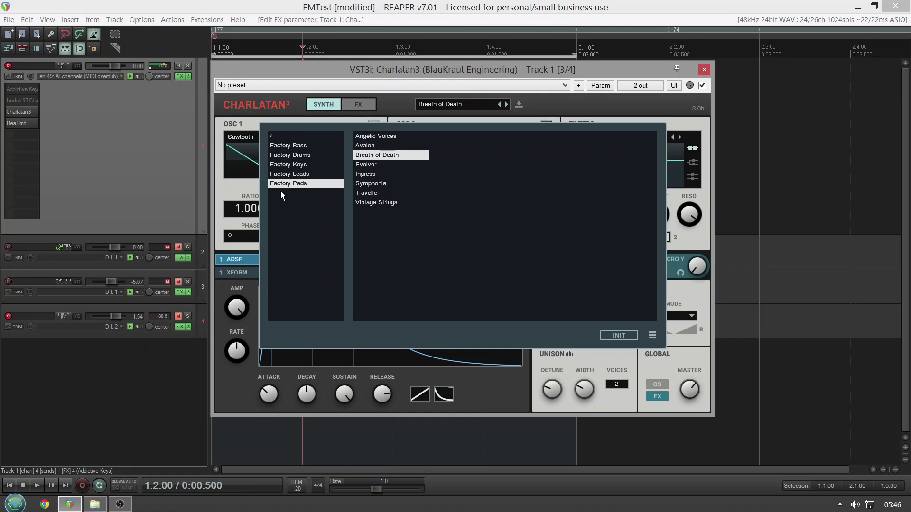
left_click(565, 98)
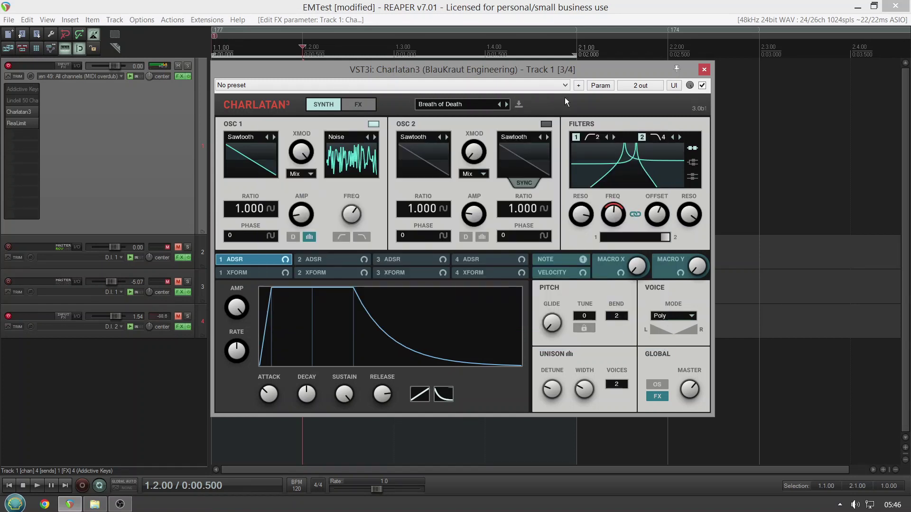
Lower oscillator 1's XMOD mix amount and reduce the attack of ADSR envelope 1 to the minimum
mouse_move(300, 151)
left_click_drag(299, 180, 294, 227)
left_click_drag(269, 394, 265, 430)
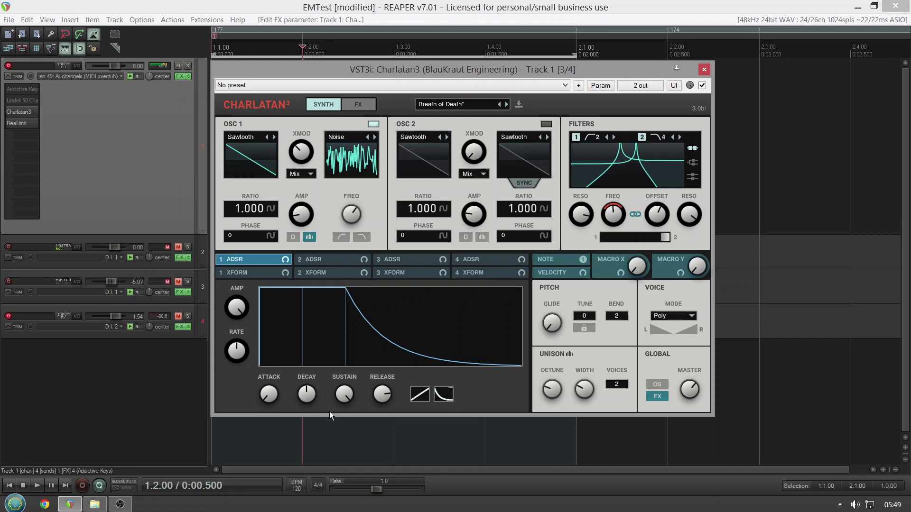
Open oscillator 1's first waveform in the editor and change it to Pulse
left_click(264, 153)
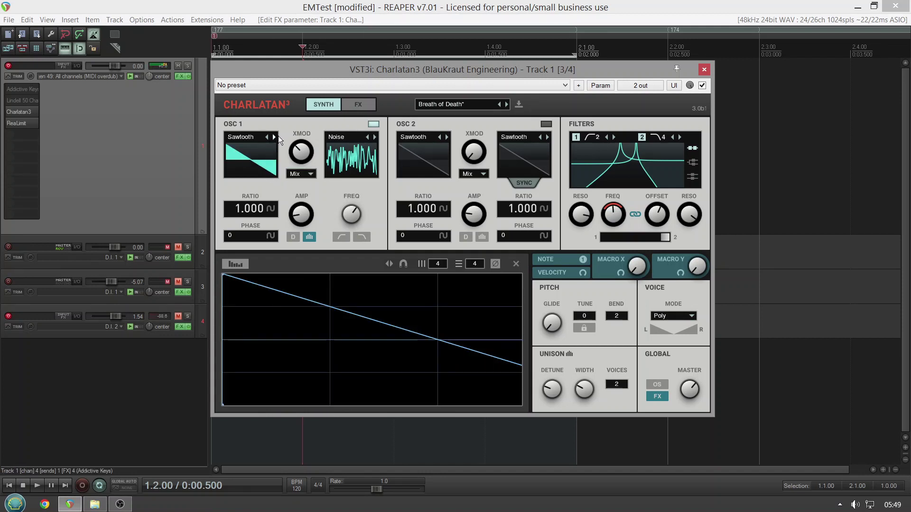
left_click(275, 136)
left_click(275, 137)
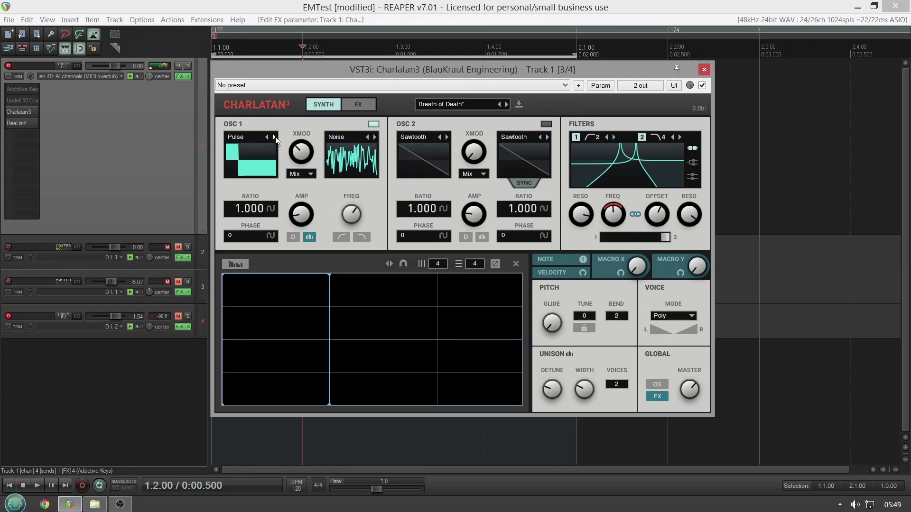
Audition the Factory Pads presets Evolver and Ingress
left_click(439, 104)
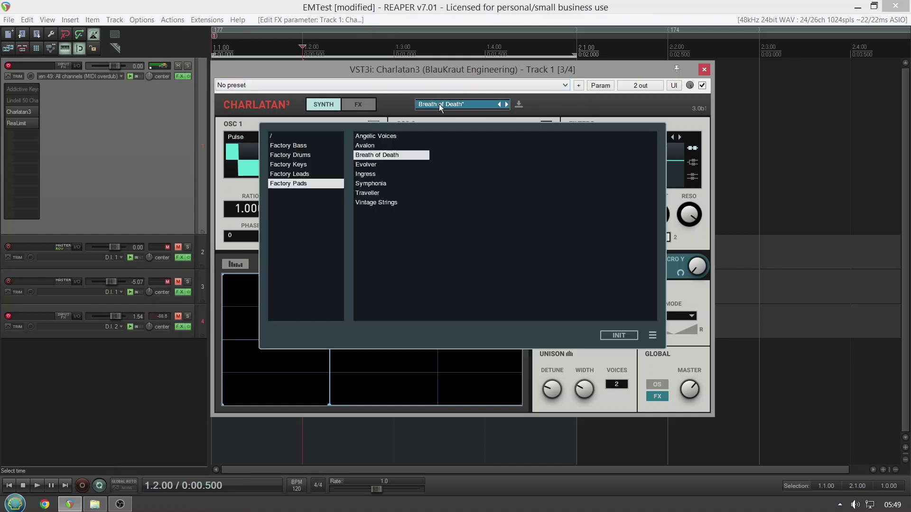
left_click(365, 164)
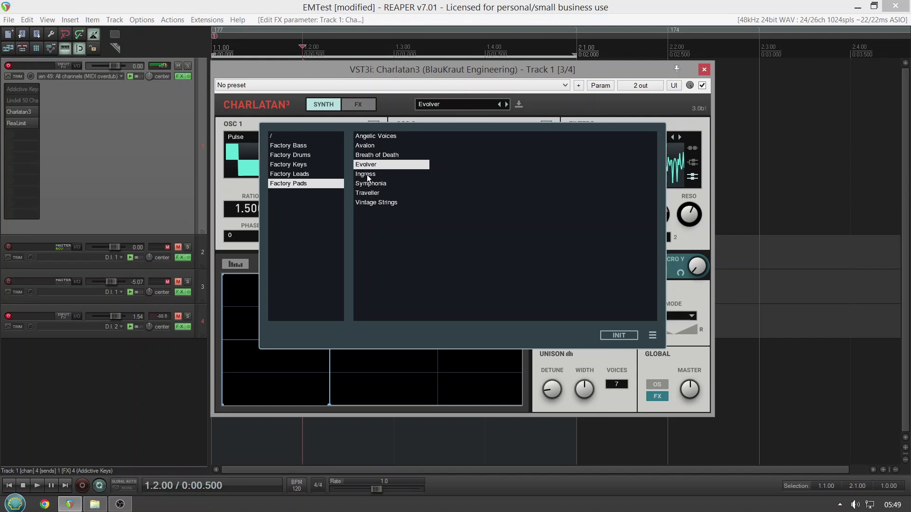
left_click(367, 174)
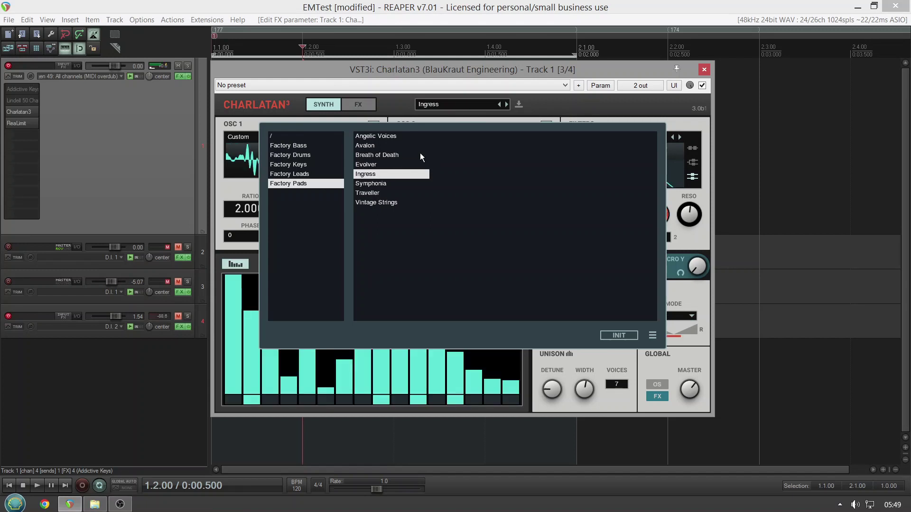
Return to the synth controls and raise filter 2's resonance and cutoff frequency on the Ingress preset
left_click(688, 246)
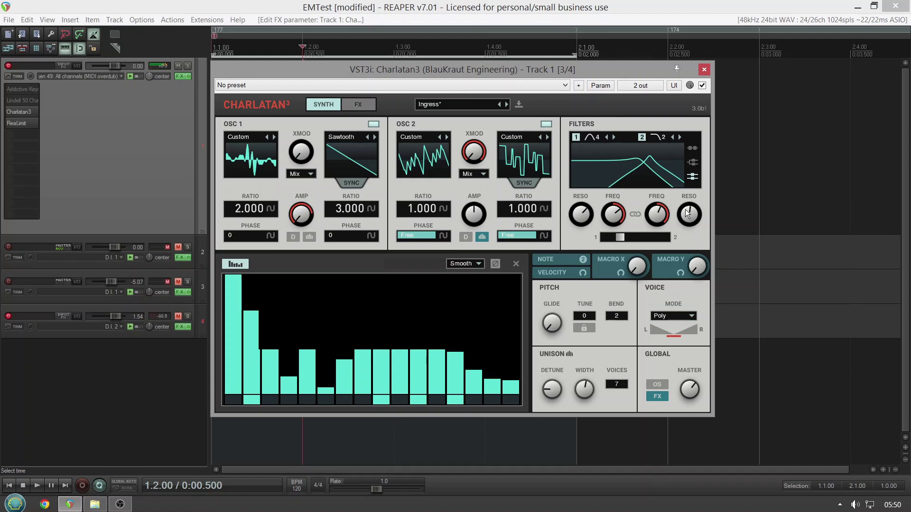
left_click_drag(687, 213, 684, 187)
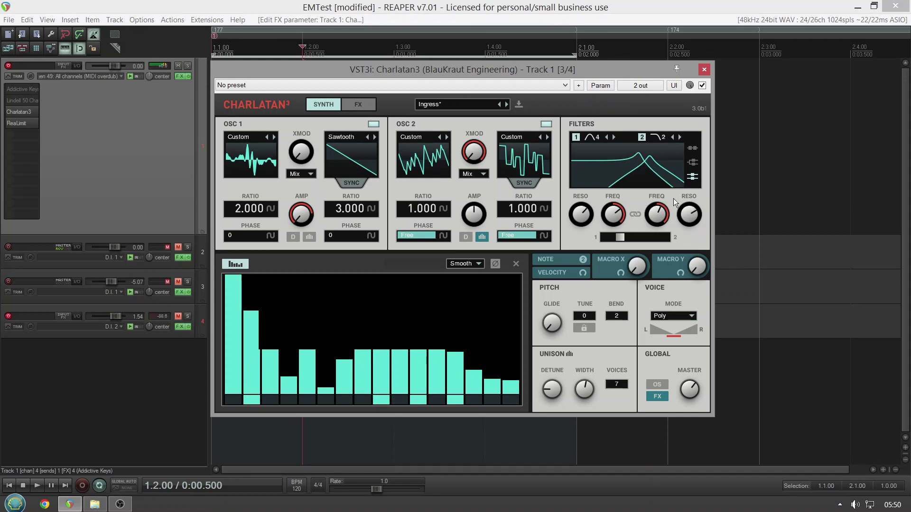
left_click_drag(653, 216, 654, 186)
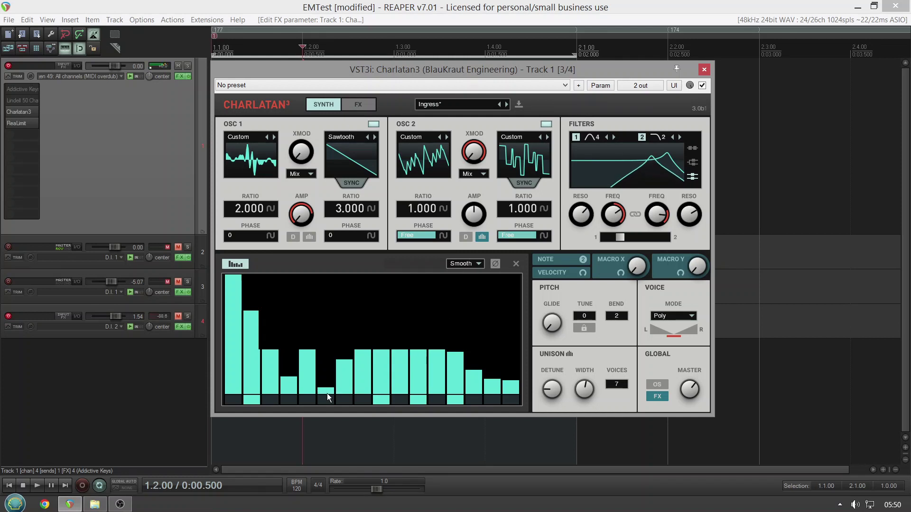
Reshape oscillator 1's first waveform by raising several of its low, middle and high harmonics, and set its interpolation to Linear
left_click(251, 163)
left_click(251, 163)
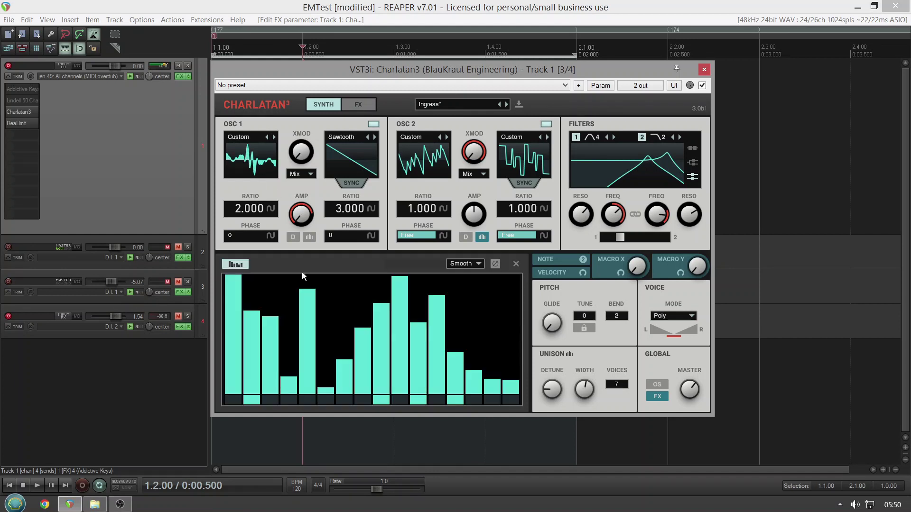
left_click(290, 284)
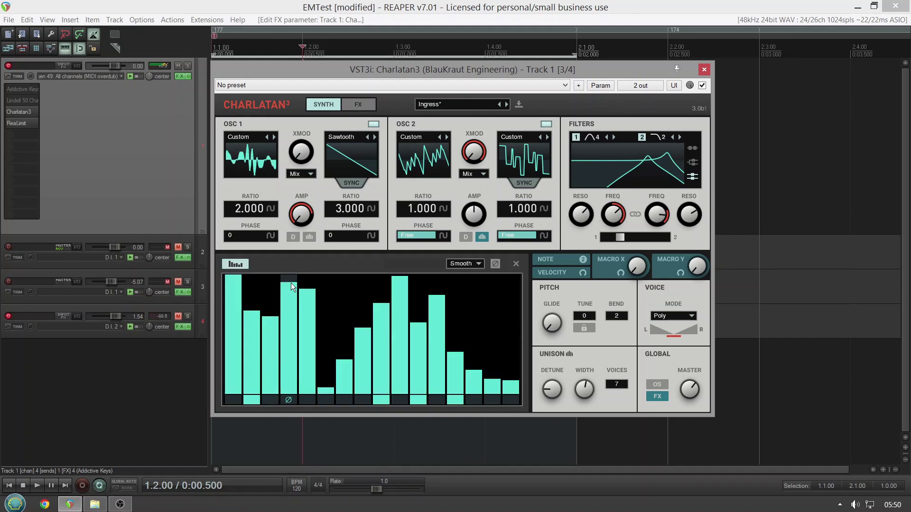
left_click(477, 295)
left_click(507, 285)
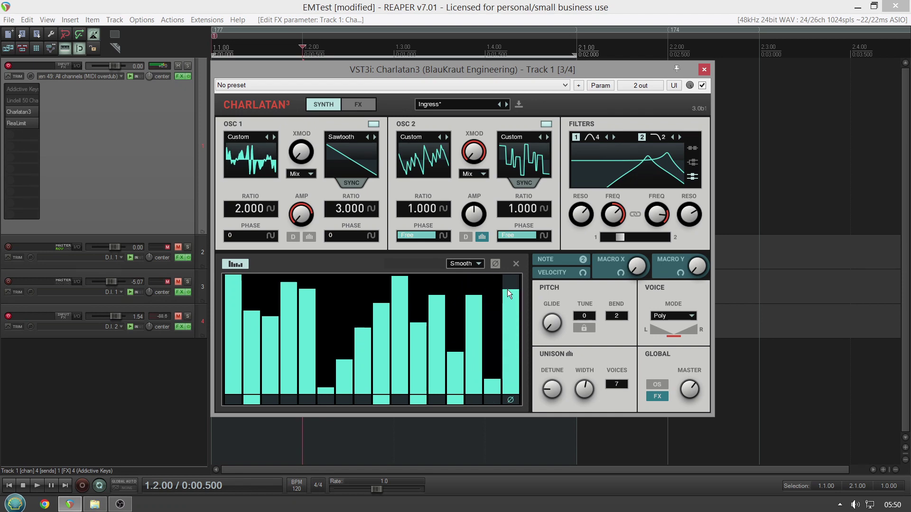
left_click(492, 346)
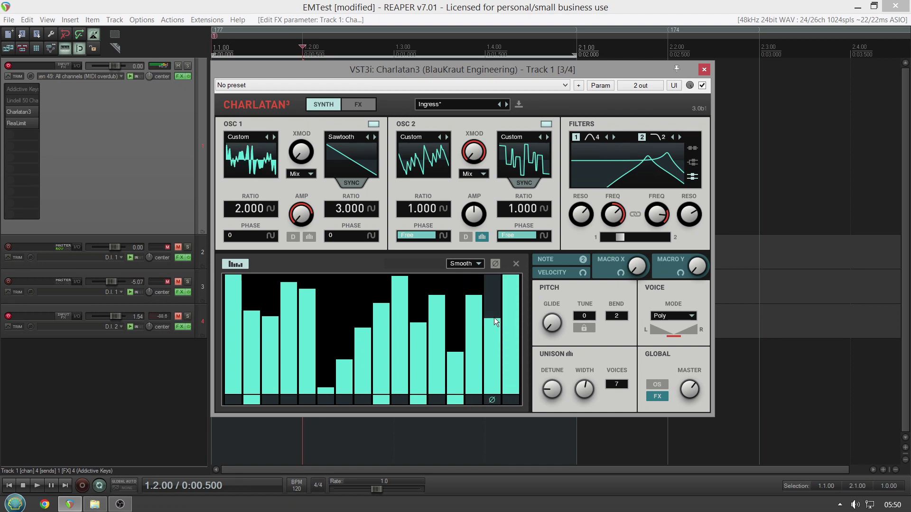
left_click(475, 264)
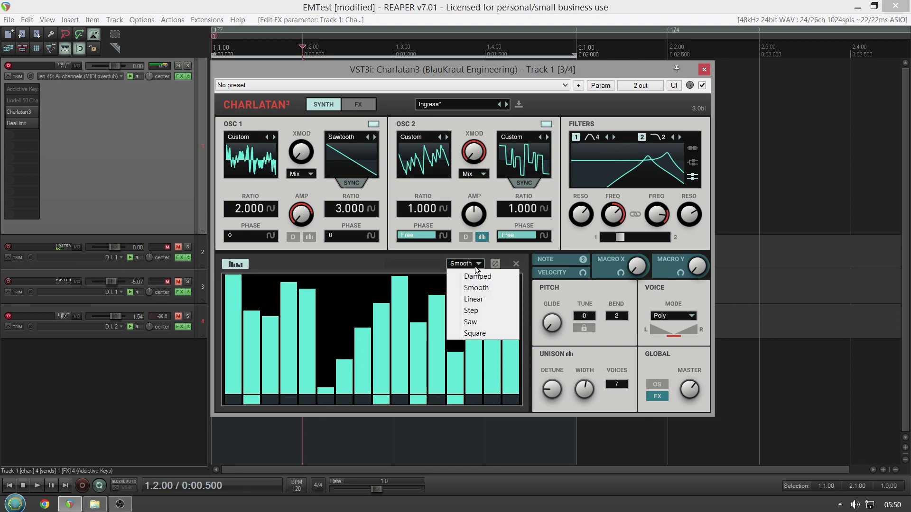
left_click(483, 299)
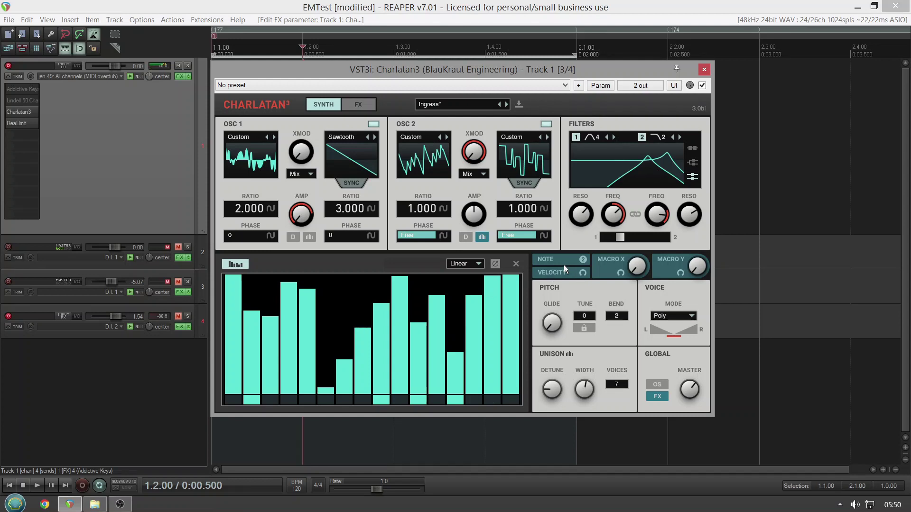
Load the Factory Pads preset Symphonia and return to the synth controls
mouse_move(554, 321)
mouse_move(555, 374)
left_click(469, 102)
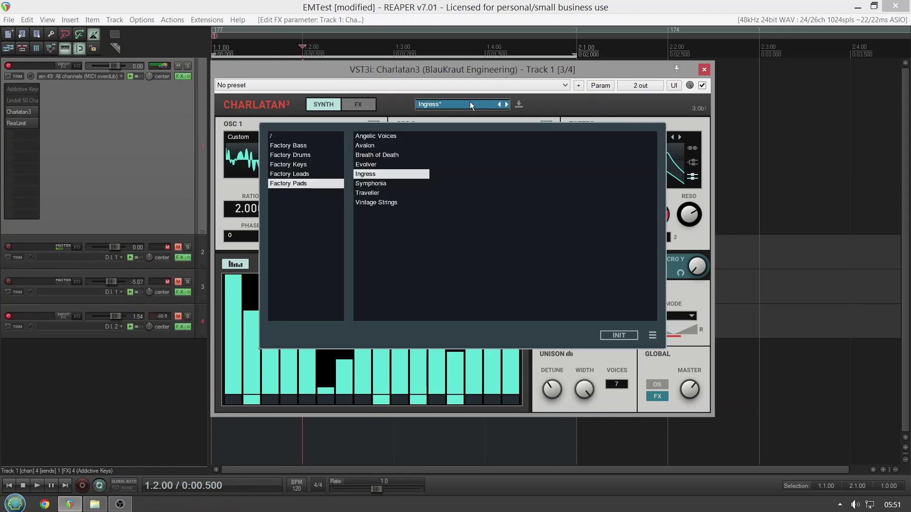
left_click(375, 185)
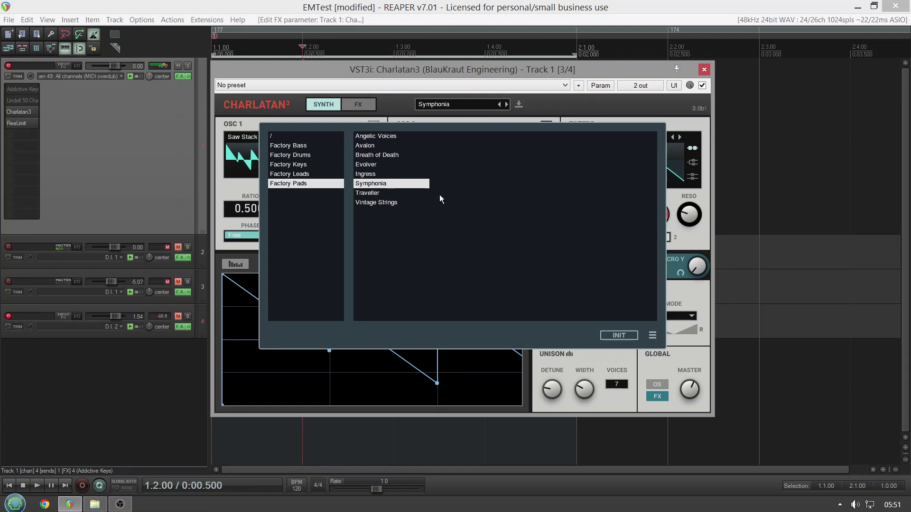
left_click(565, 374)
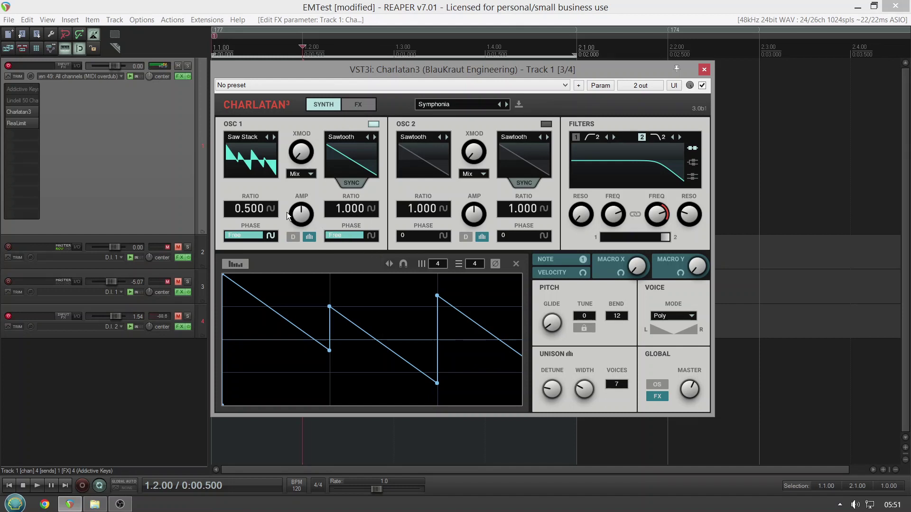
Set oscillator 1's first ratio to 0.200 and turn off unison for oscillator 1
mouse_move(245, 216)
left_mouse_down()
mouse_move(248, 188)
mouse_move(244, 231)
left_mouse_up()
left_click(310, 237)
left_click(255, 153)
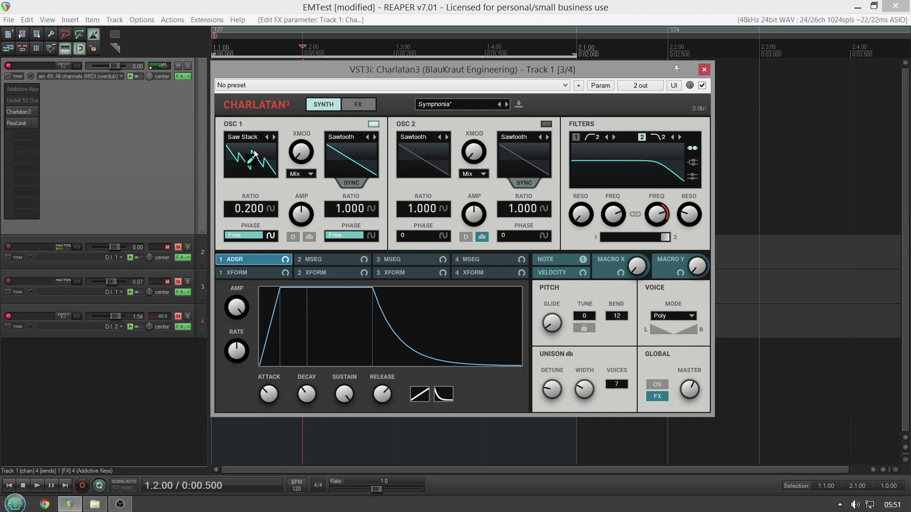
Change oscillator 1's first waveform to Vox and switch its editor from harmonic bars to the breakpoint curve
left_click(261, 147)
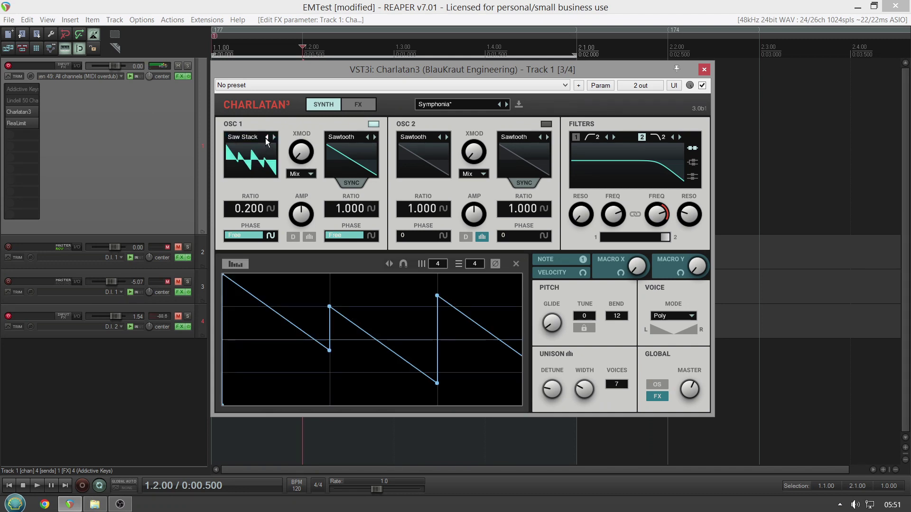
left_click(274, 137)
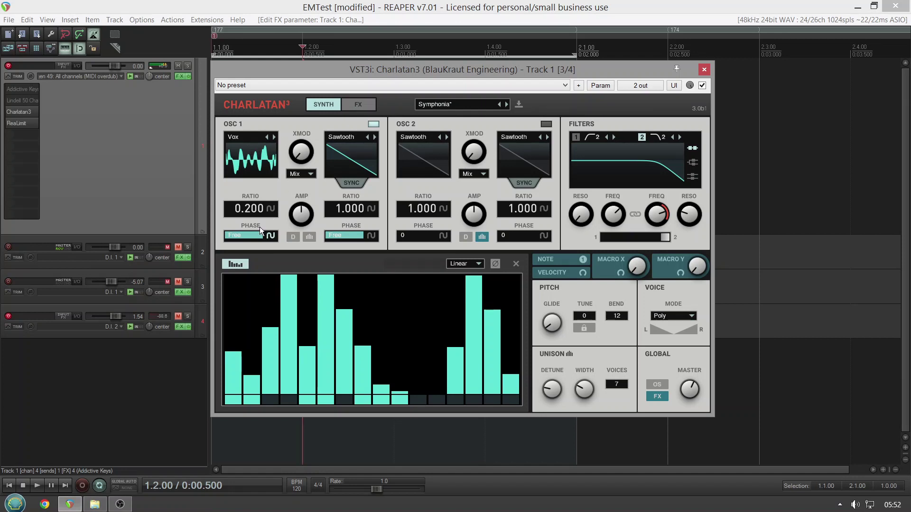
left_click(241, 266)
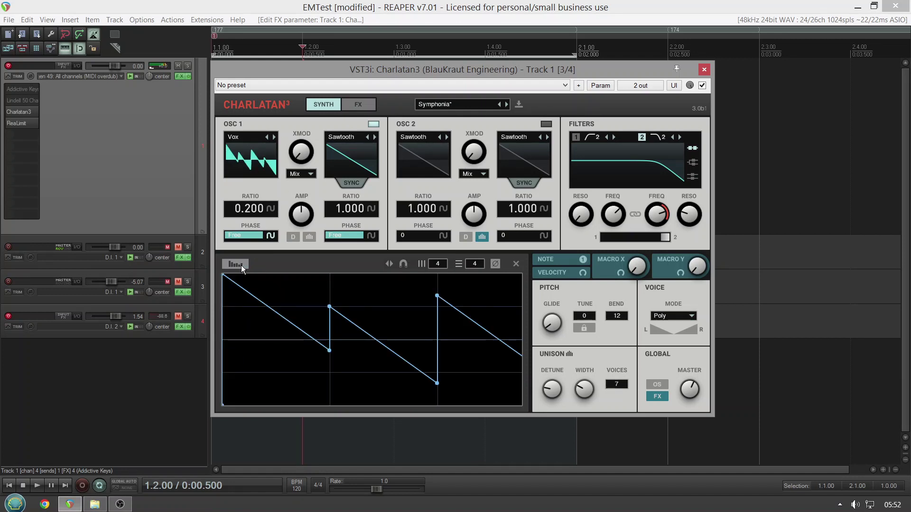
Load the Factory Pads preset Traveller and raise the three highest harmonics of oscillator 1's first waveform to near maximum
left_click(478, 101)
left_click(372, 194)
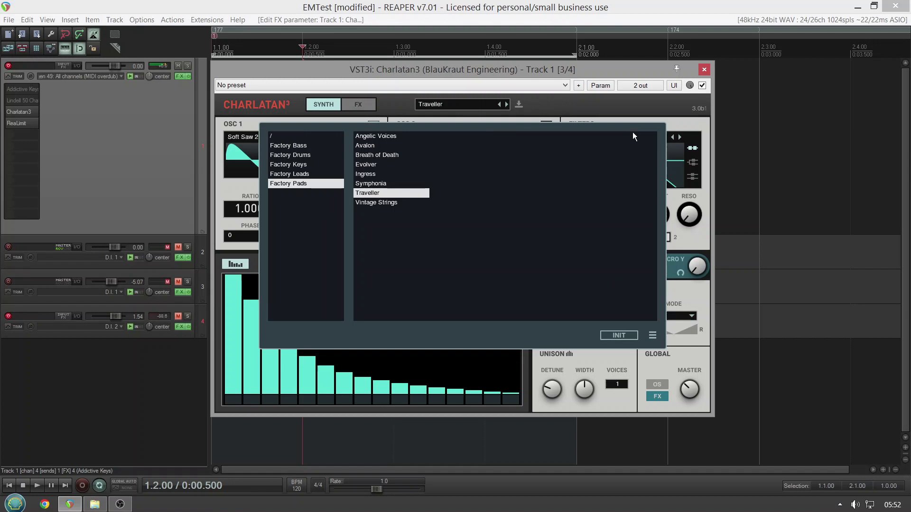
left_click(623, 117)
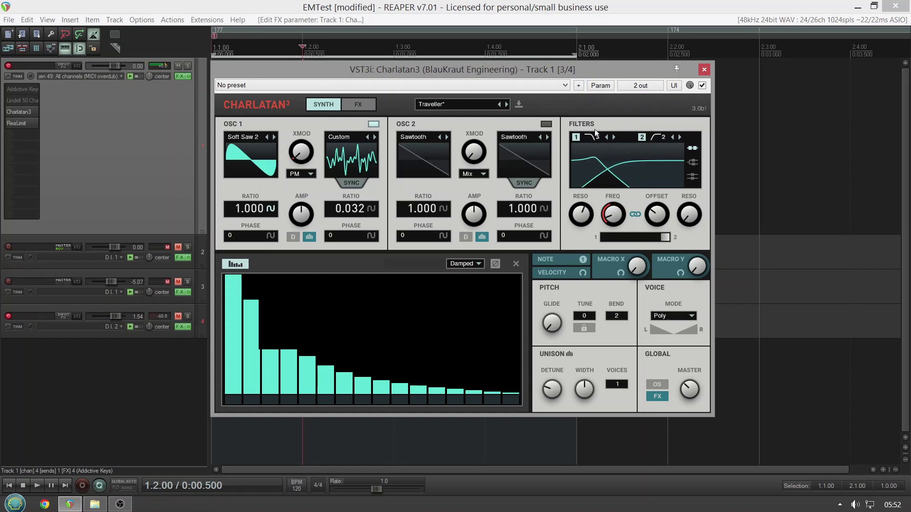
mouse_move(468, 355)
left_mouse_down()
mouse_move(479, 283)
mouse_move(493, 338)
mouse_move(503, 281)
left_mouse_up()
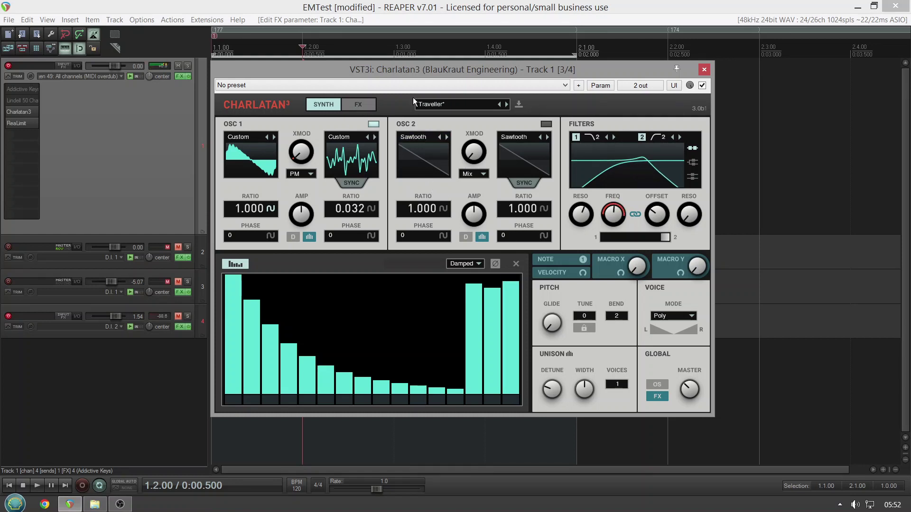
Load the Factory Pads preset Vintage Strings and return to the synth controls
left_click(427, 104)
left_click(386, 200)
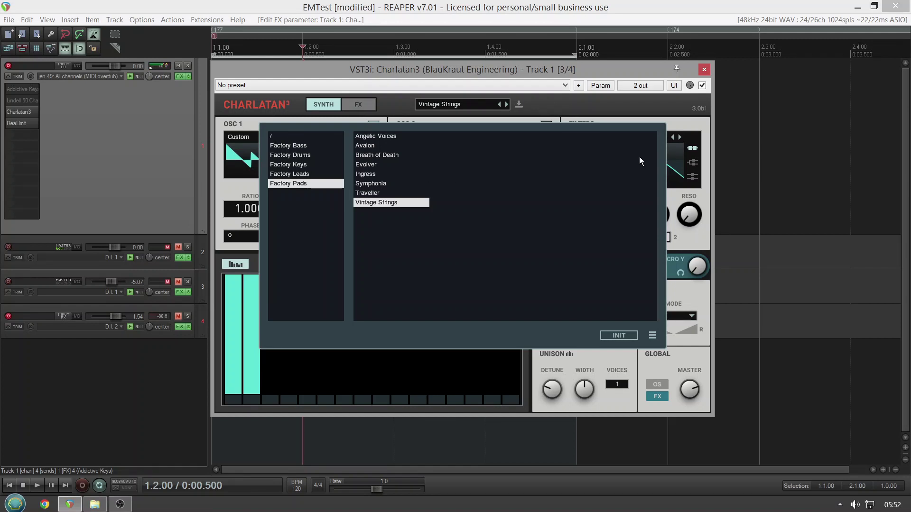
left_click(694, 179)
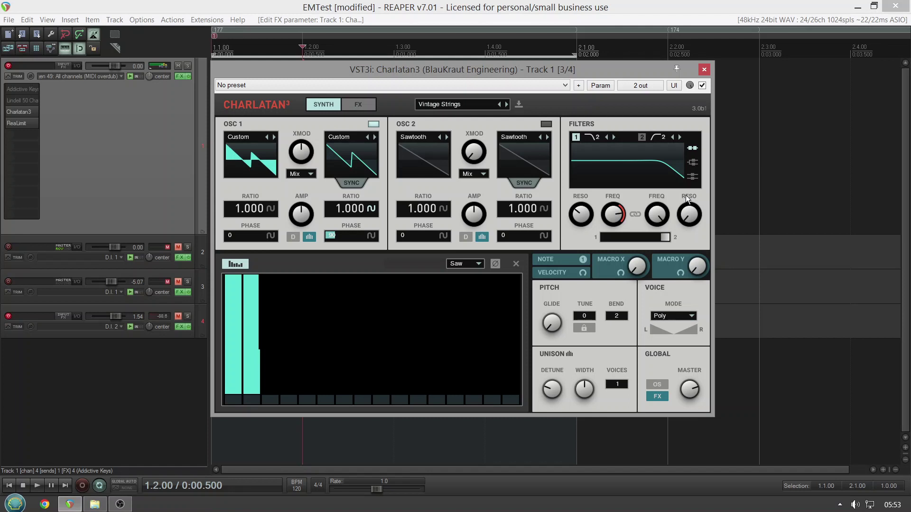
Enable the reverb effect on Vintage Strings, switch it to its other mode and increase its size
left_click(364, 105)
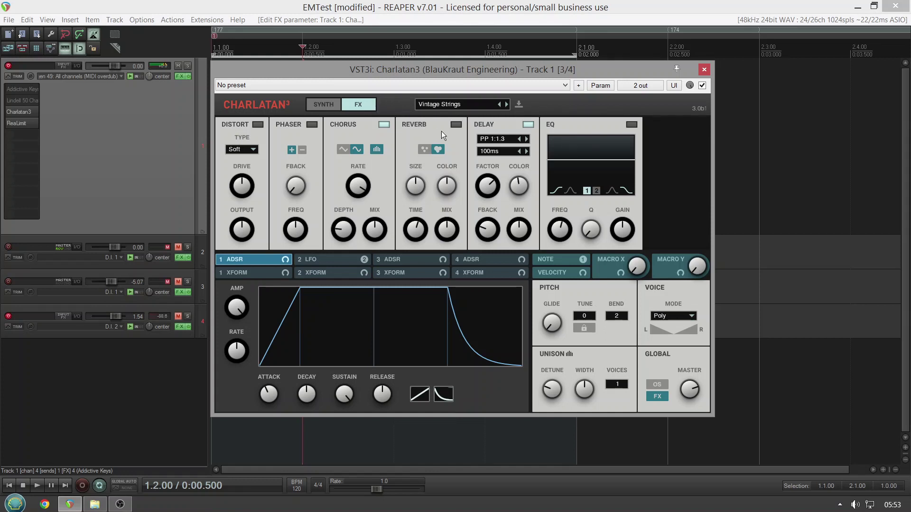
left_click(458, 124)
left_click(425, 149)
left_click_drag(421, 182, 424, 133)
Load the Factory Leads preset Anthem and return to the effects controls
left_click(454, 105)
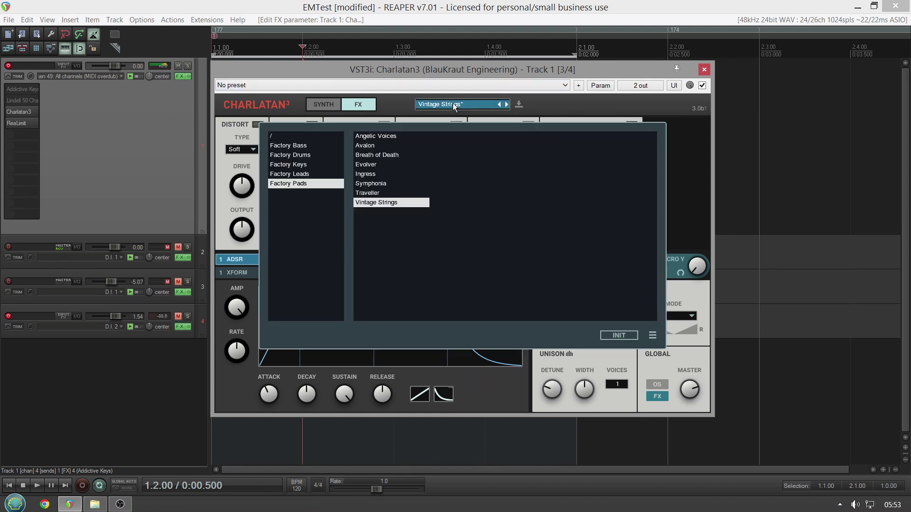
left_click(303, 174)
left_click(361, 135)
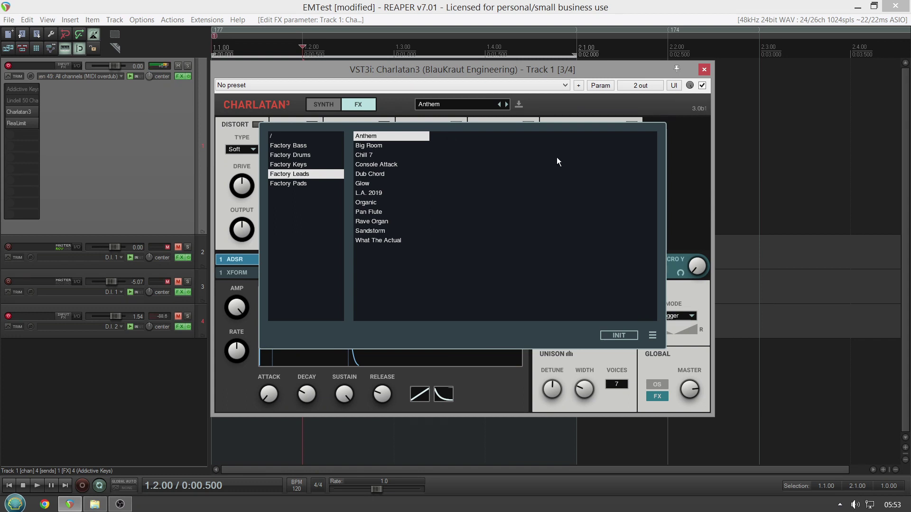
left_click(674, 197)
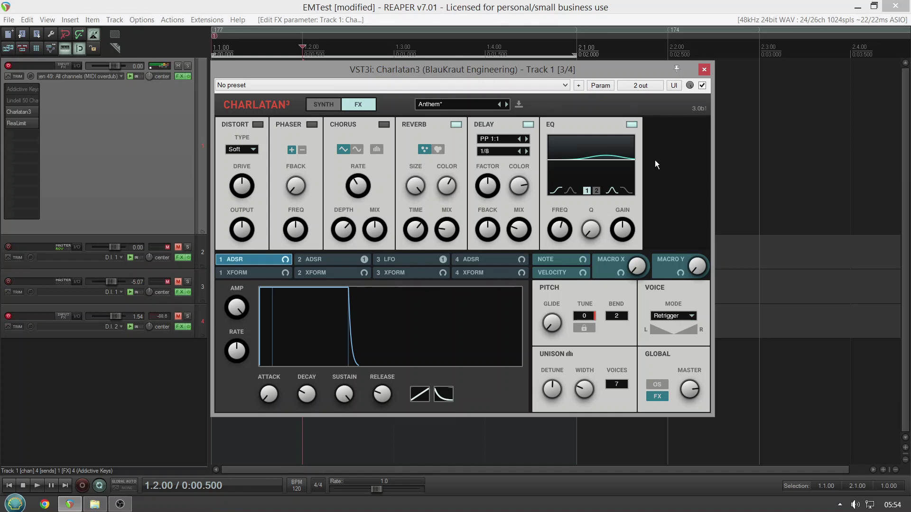
Show the synth controls and compare Anthem with filter 1 switched on and off
left_click(329, 103)
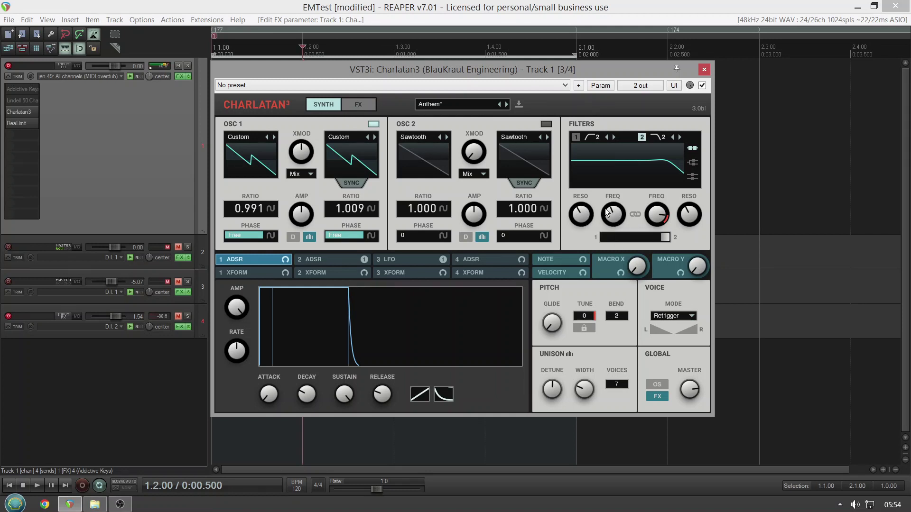
left_click(576, 138)
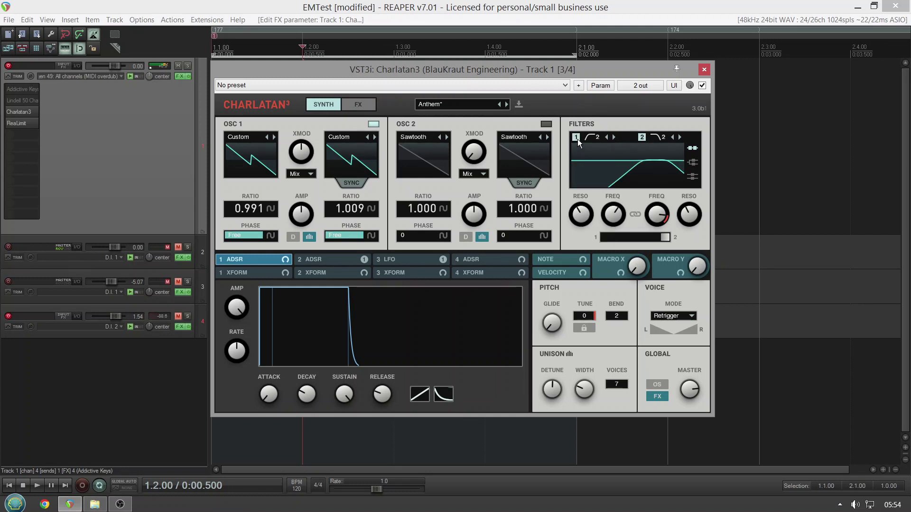
left_click(577, 138)
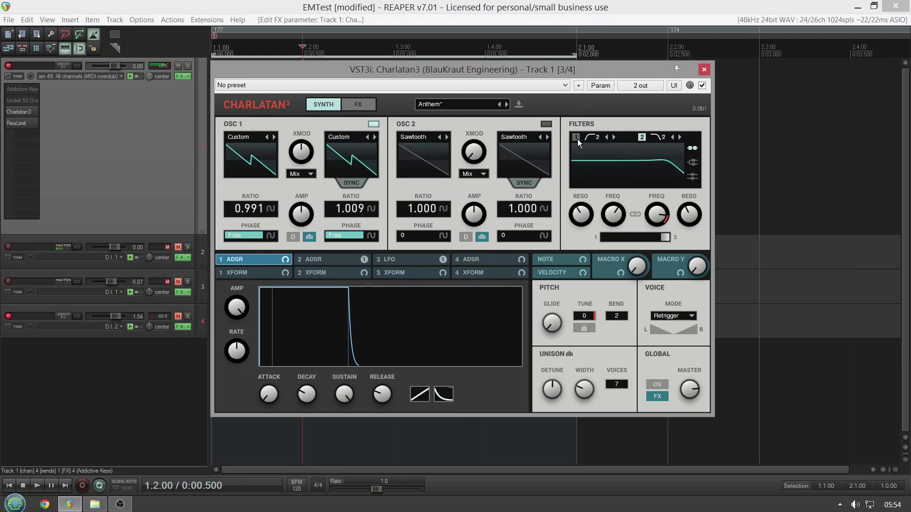
Audition the Factory Leads presets Big Room and Console Attack, then load Glow and return to the synth controls
left_click(474, 105)
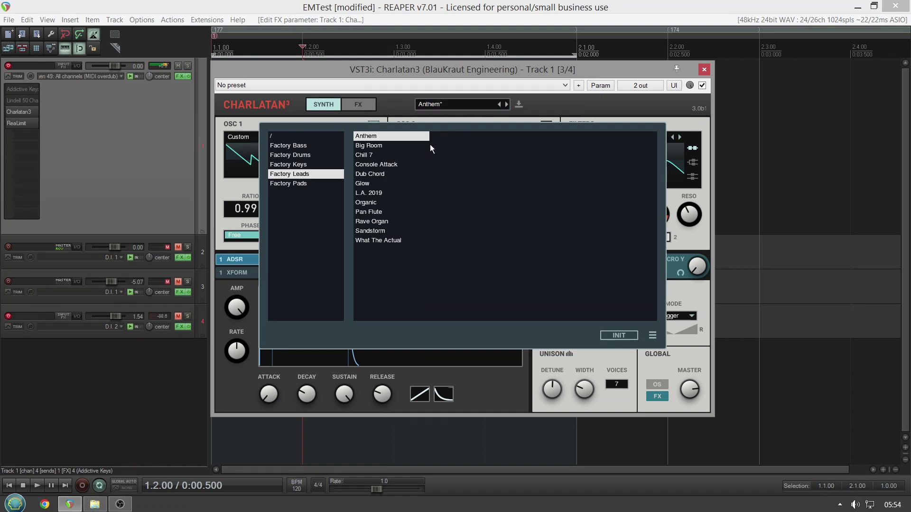
left_click(370, 148)
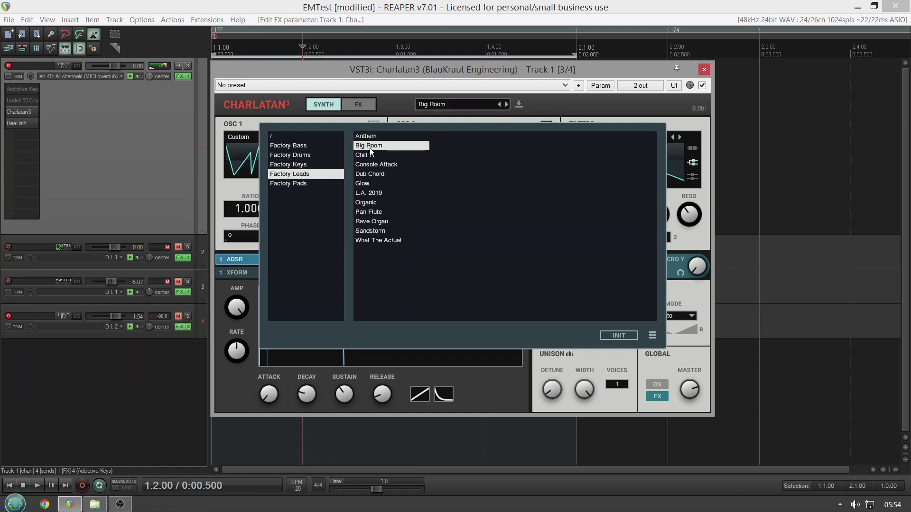
left_click(374, 163)
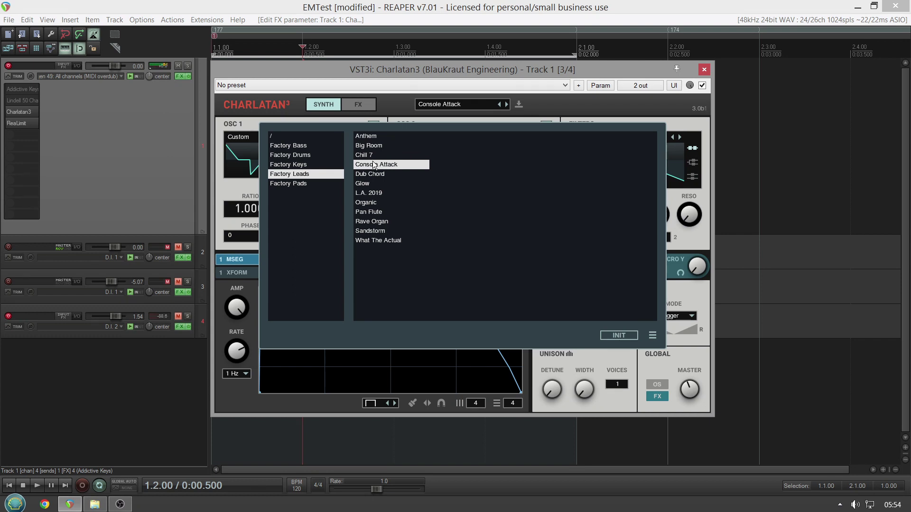
left_click(363, 184)
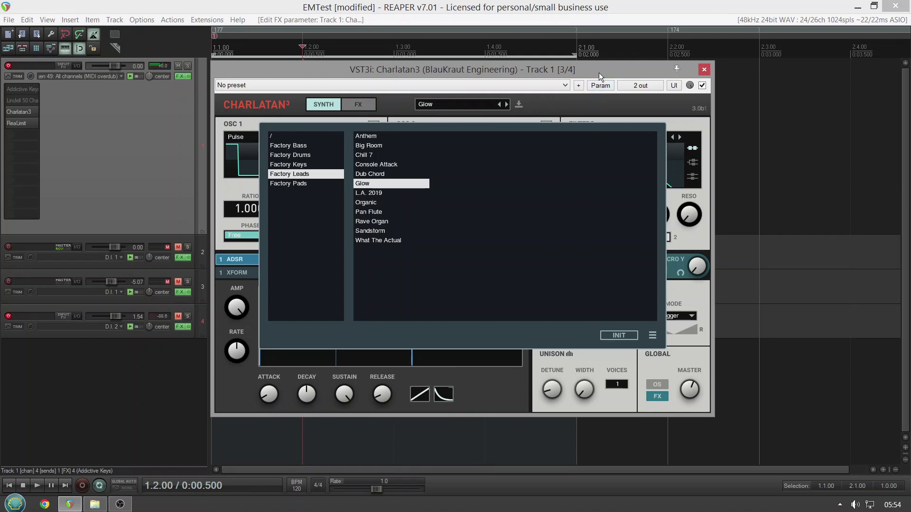
left_click(695, 195)
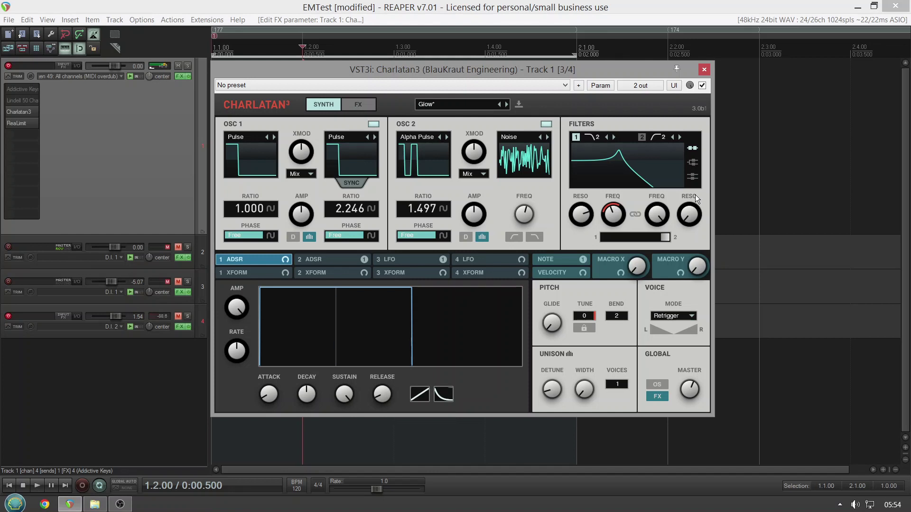
Change oscillator 1's second waveform to Triangle with an adjusted ratio, and reopen the preset browser
left_click(374, 137)
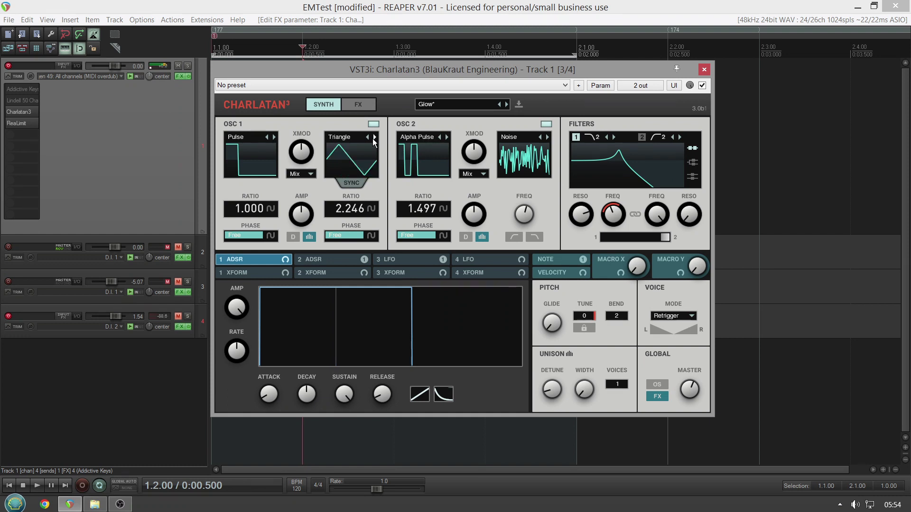
left_click_drag(352, 217, 359, 208)
left_click(445, 104)
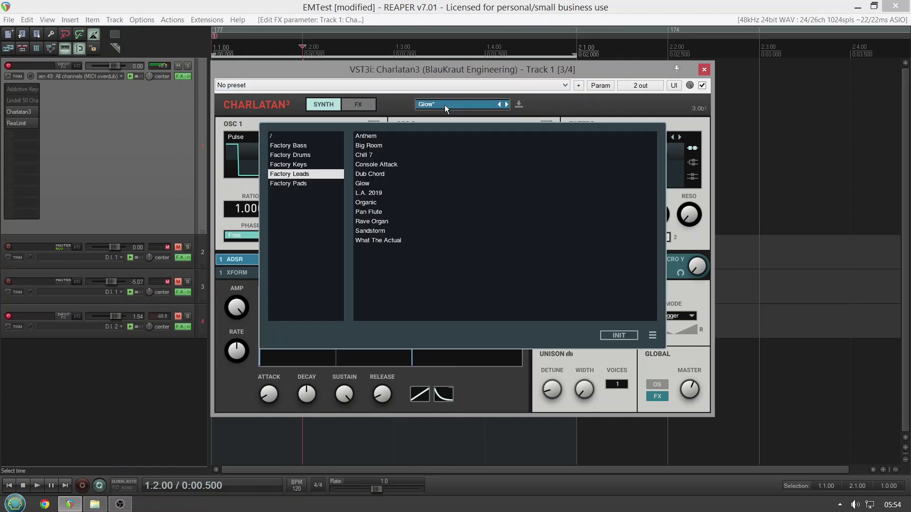
Audition the Factory Leads presets L.A. 2019, Organic, Pan Flute, Sandstorm and What The Actual
left_click(375, 196)
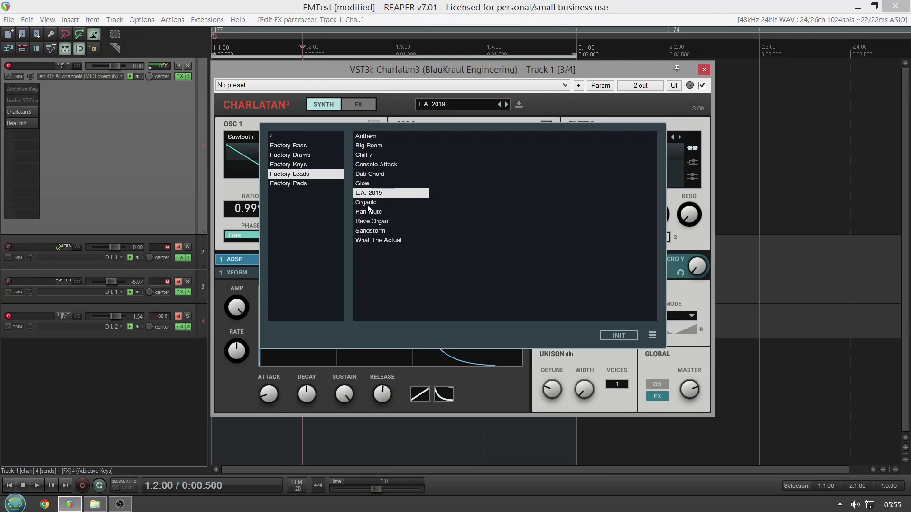
left_click(368, 206)
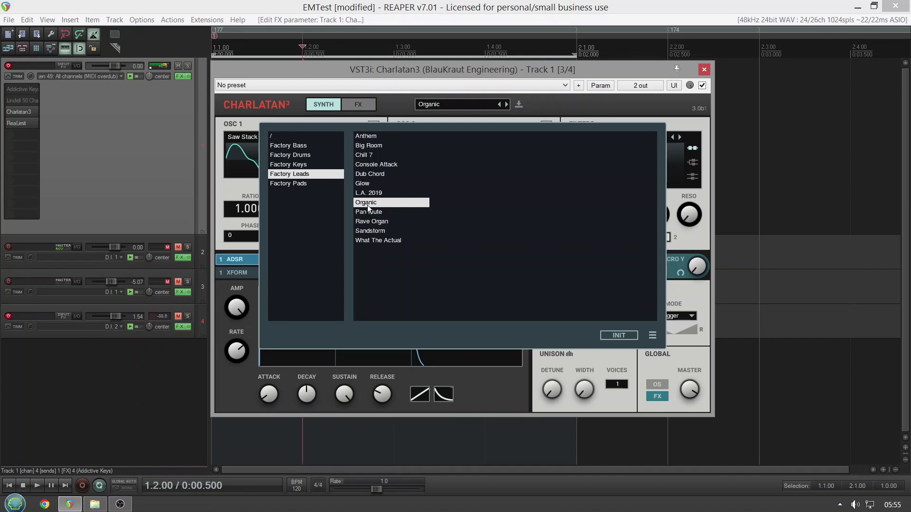
left_click(374, 215)
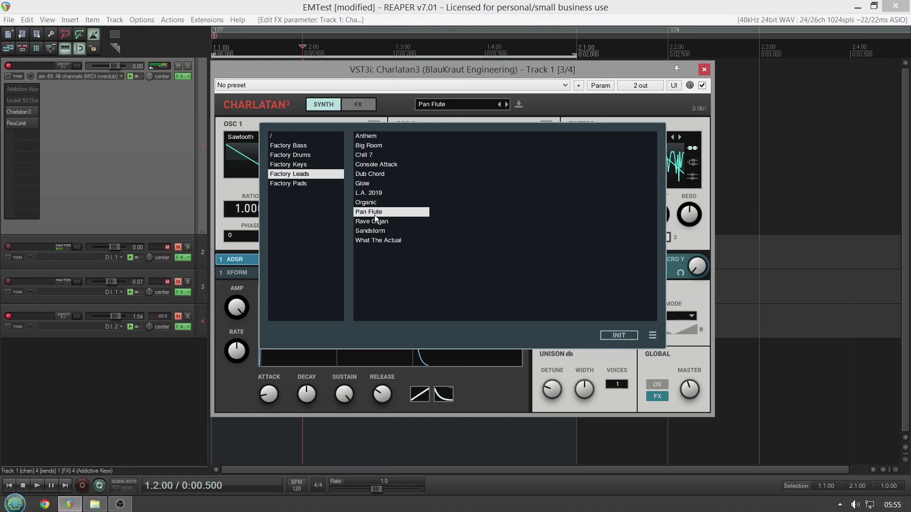
left_click(373, 233)
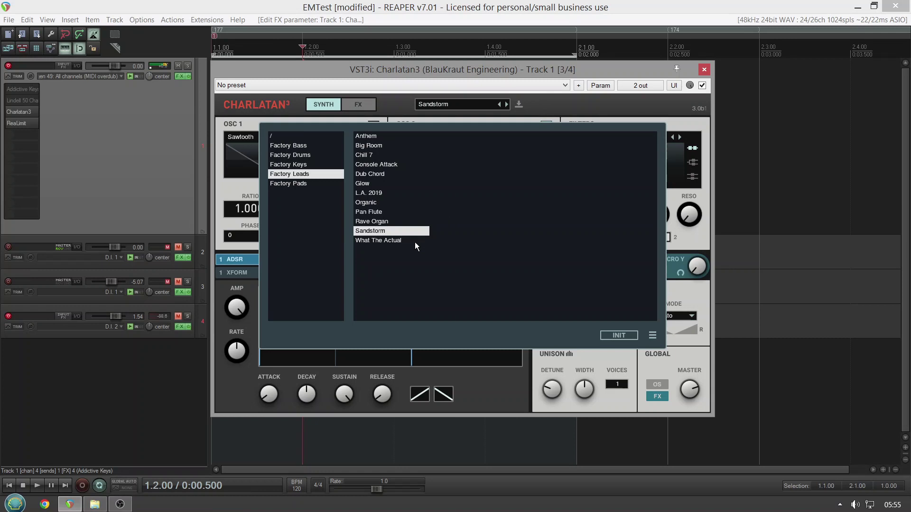
left_click(398, 241)
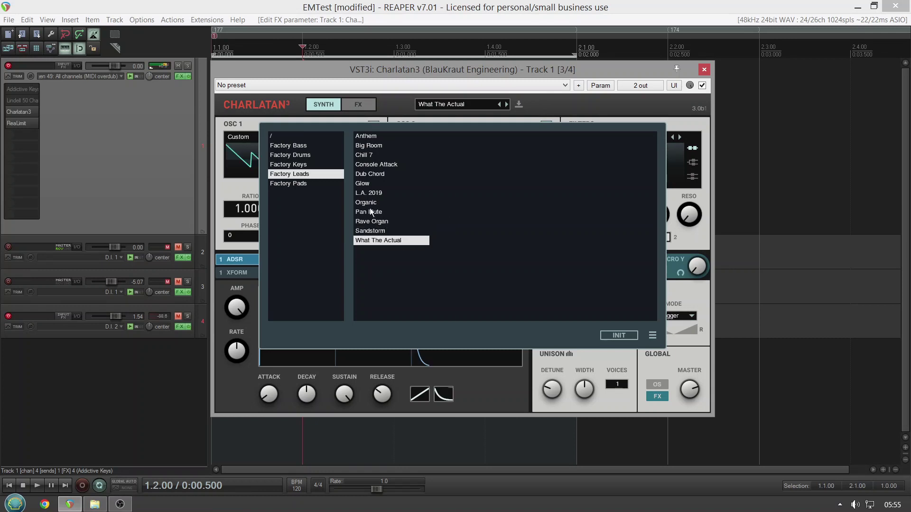
Load the Factory Keys preset Aura and return to the synth controls
left_click(298, 163)
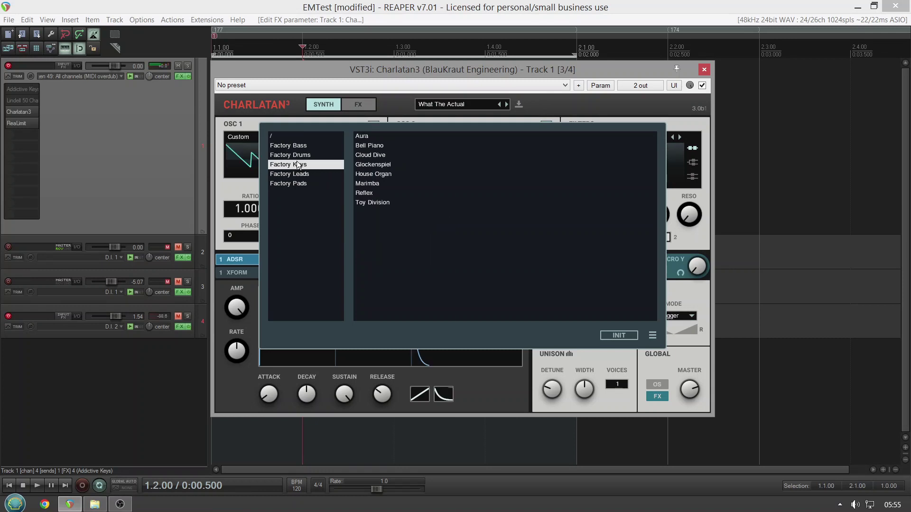
left_click(361, 137)
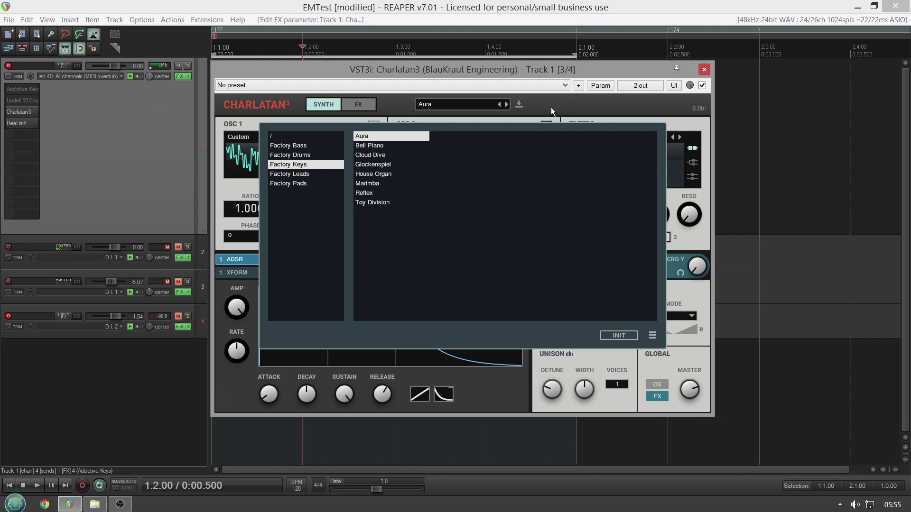
left_click(565, 105)
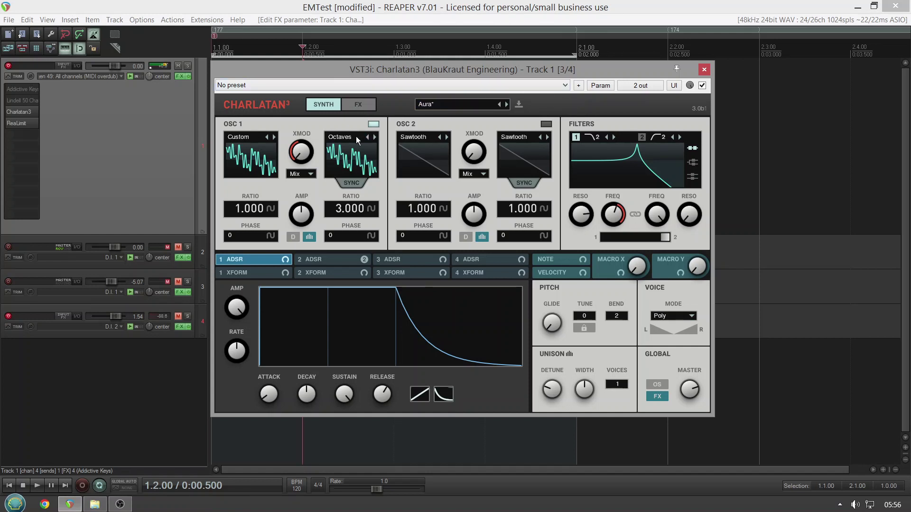
Change oscillator 1's first waveform to Soft Saw 2 and its second waveform to Pulse
left_click(337, 137)
left_click(353, 173)
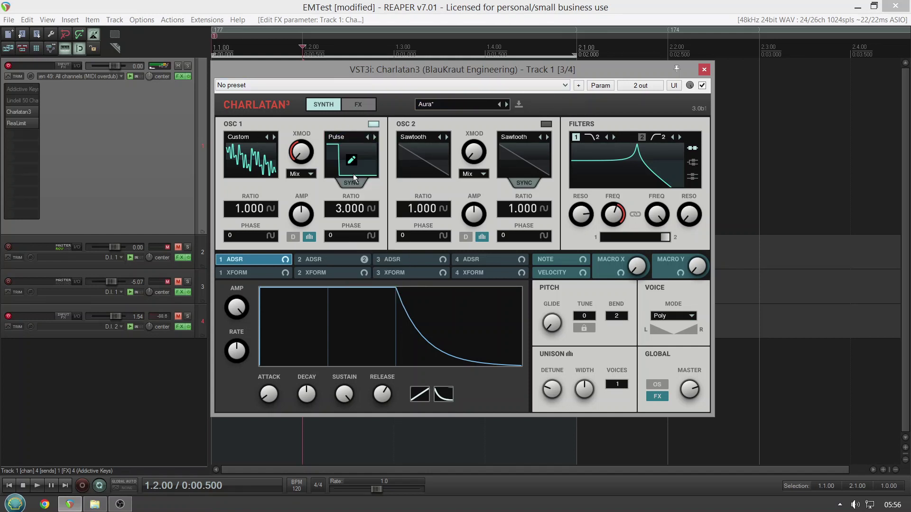
left_click(250, 141)
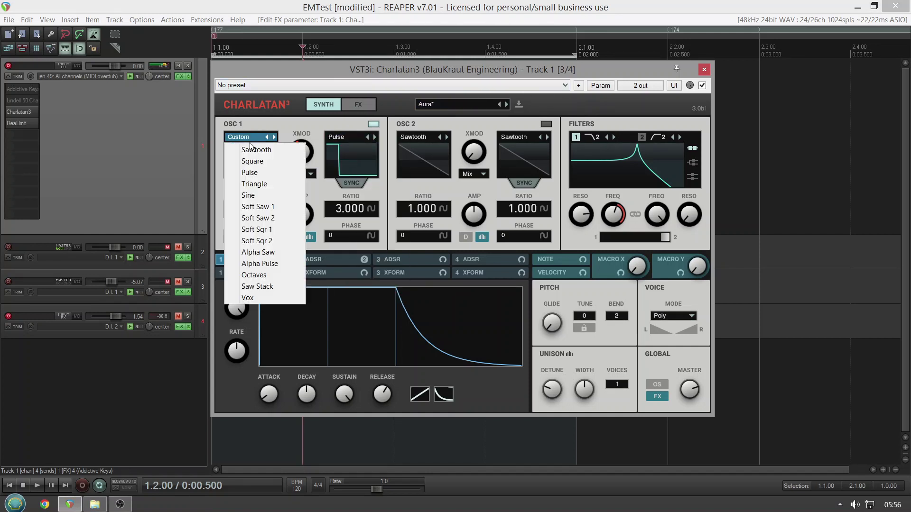
left_click(256, 219)
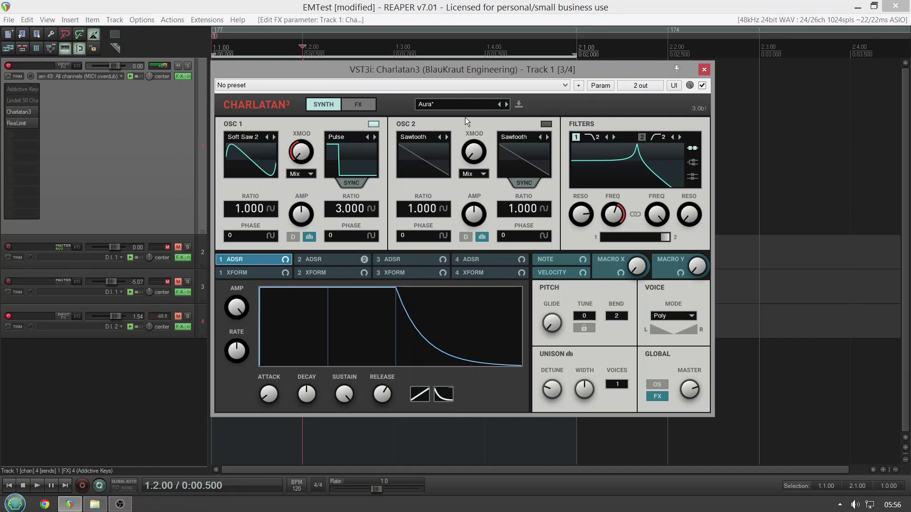
Load the Factory Keys preset Cloud Dive and return to the synth controls
left_click(466, 106)
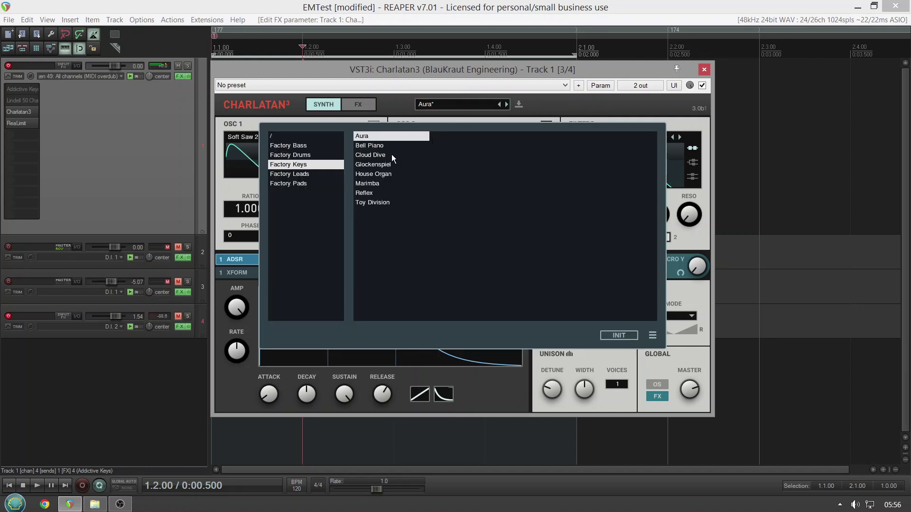
left_click(379, 155)
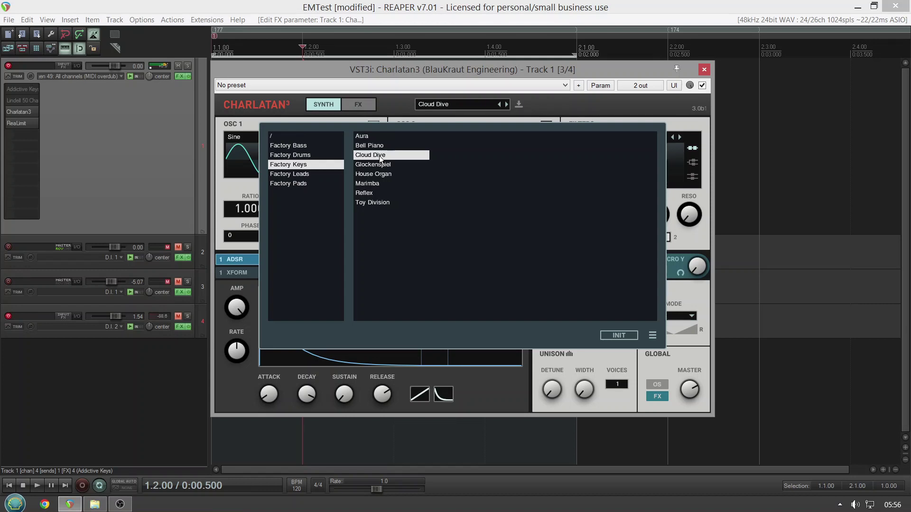
left_click(706, 233)
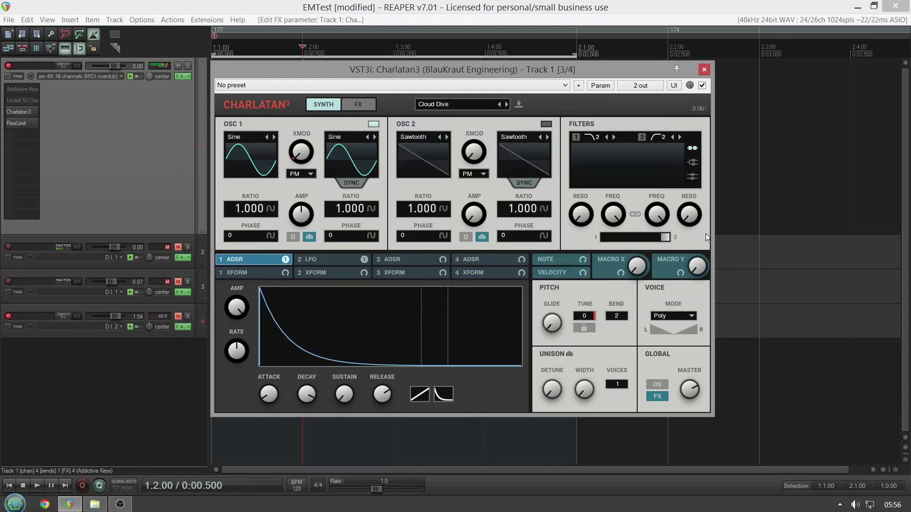
Switch on filter 1 with raised resonance and an adjusted frequency, and lengthen envelope 1's release
left_click(578, 137)
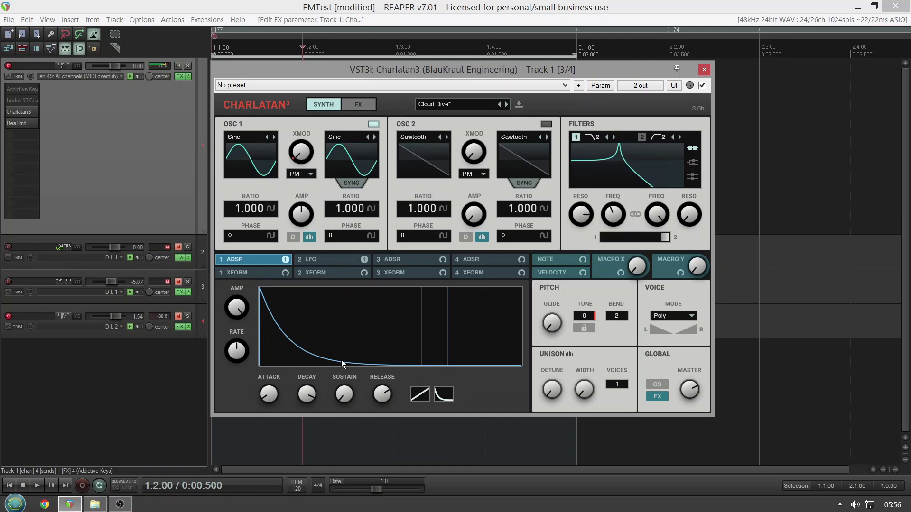
left_click_drag(389, 393, 395, 379)
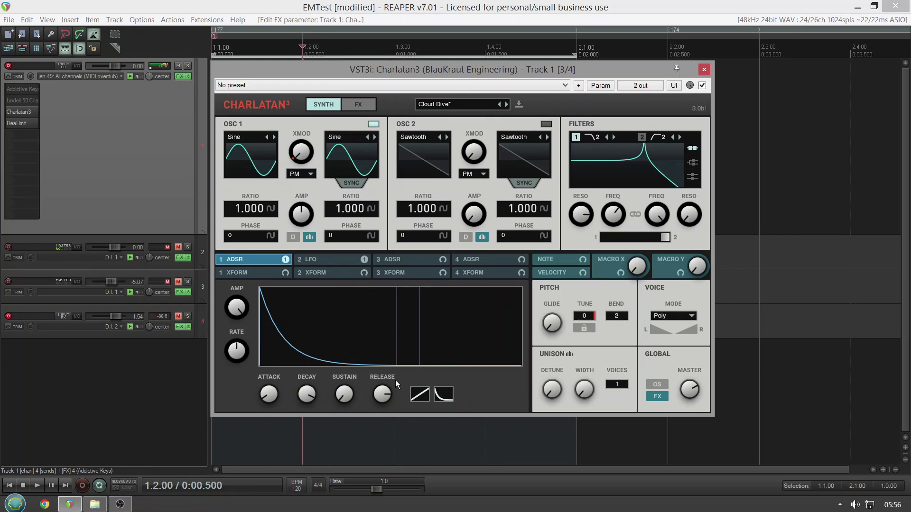
Audition the Factory Keys presets Glockenspiel, House Organ, Marimba and Reflex
left_click(446, 106)
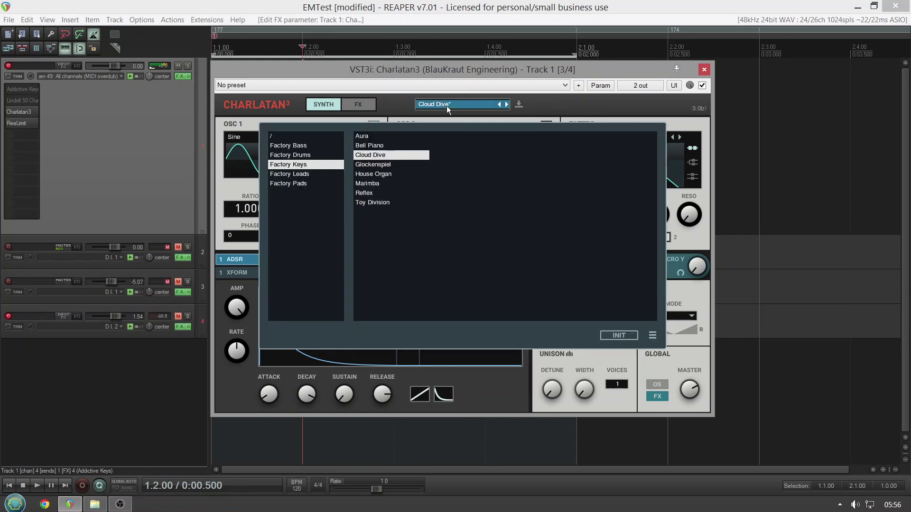
left_click(384, 164)
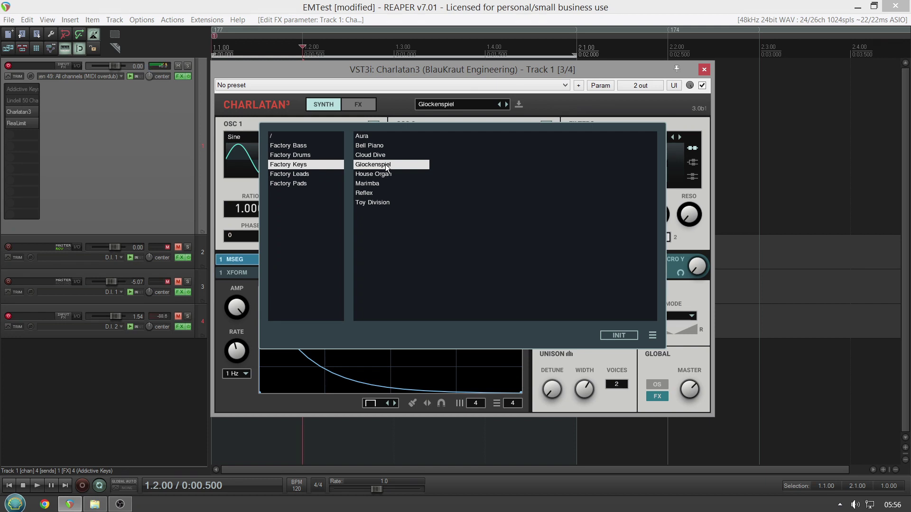
left_click(384, 174)
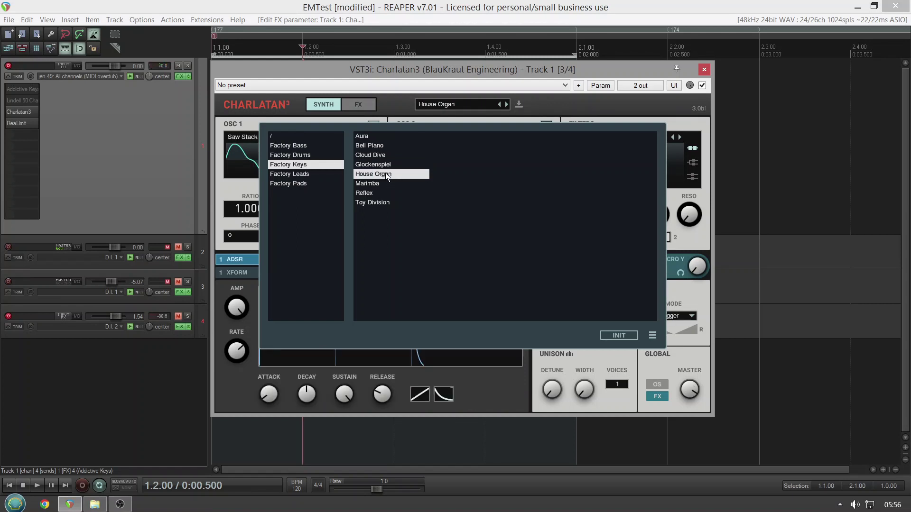
left_click(373, 184)
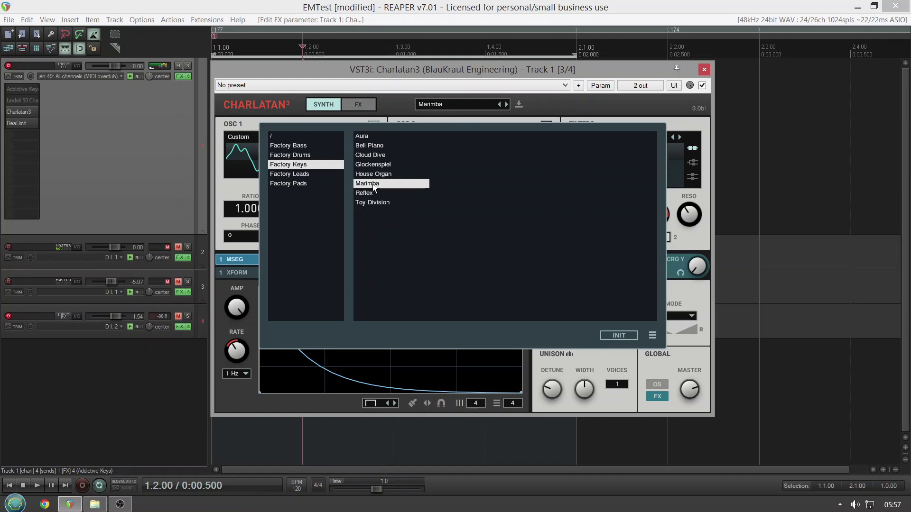
left_click(363, 194)
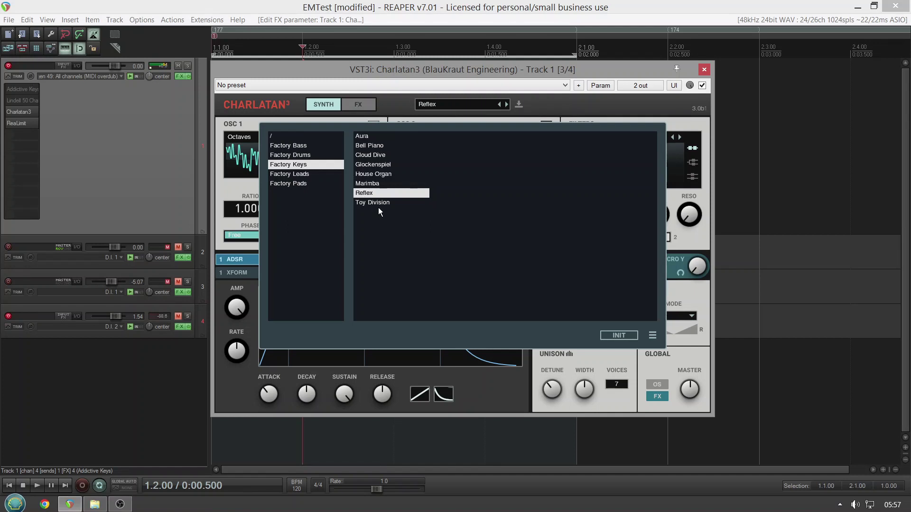
Load the Factory Keys preset Toy Division and lengthen envelope 1's attack in the synth controls
left_click(374, 202)
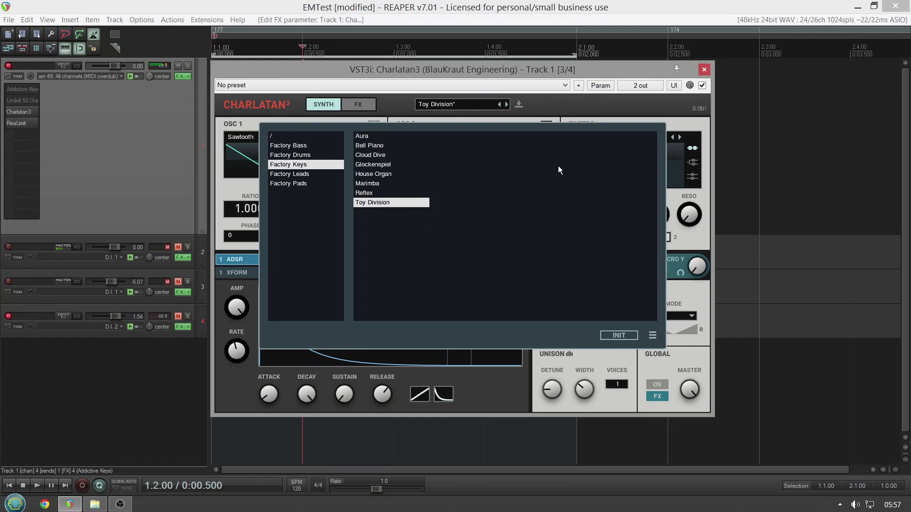
left_click(670, 205)
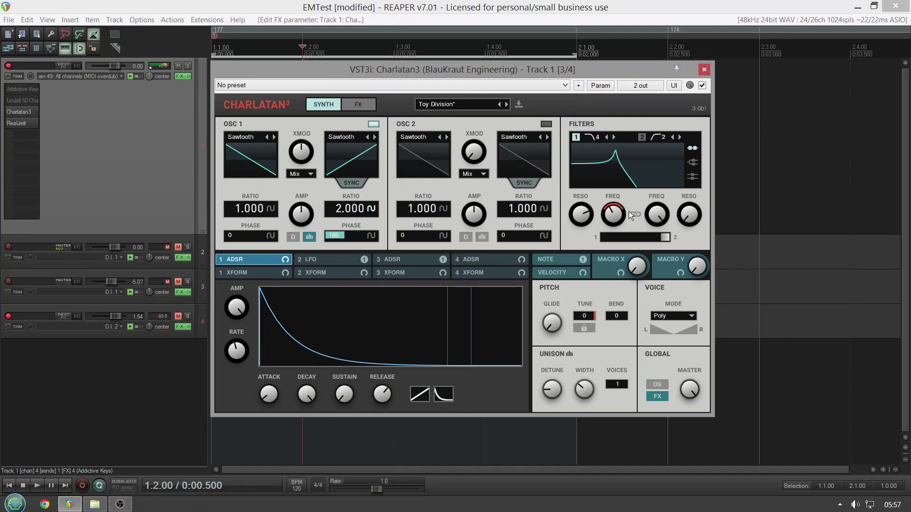
left_click_drag(269, 390, 276, 330)
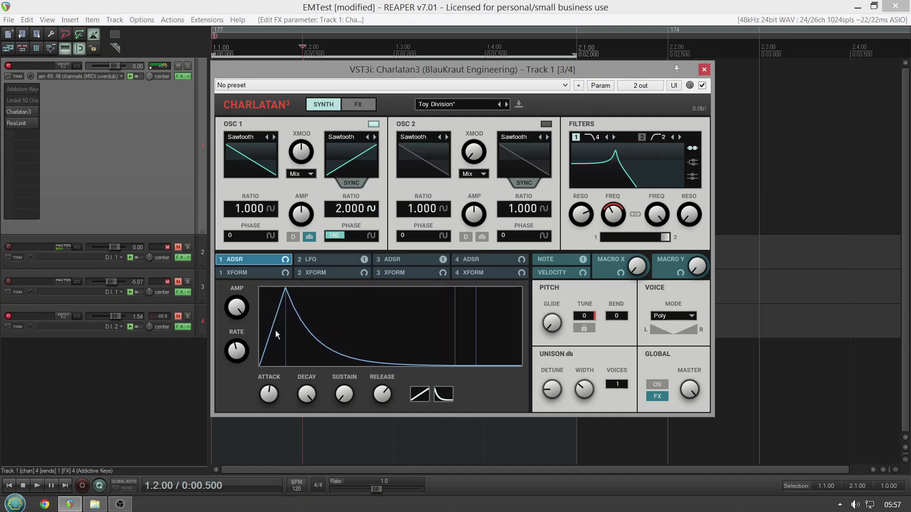